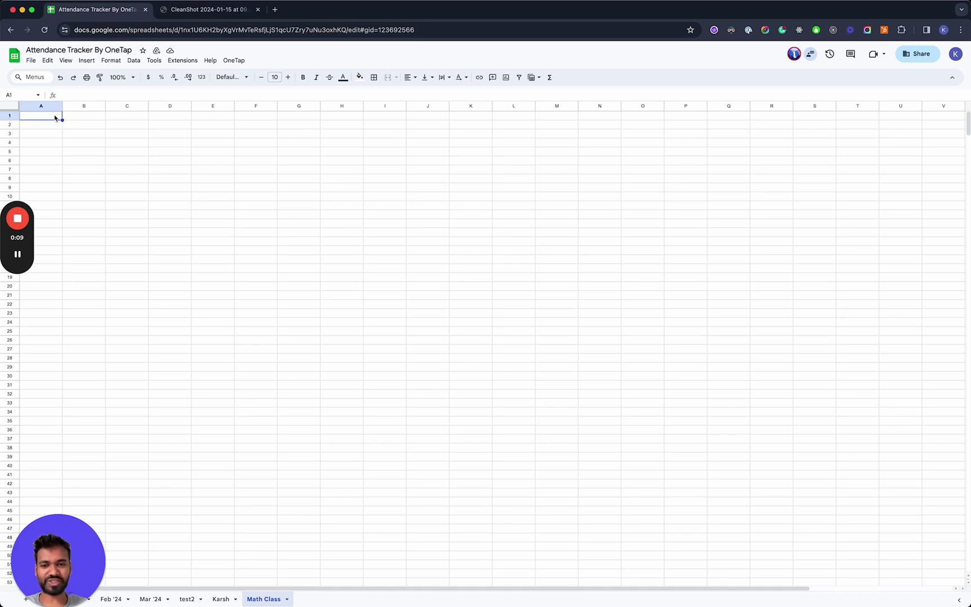
Click around the empty Math Class sheet, ending back on cell A1.
{"action": "left_click", "coordinate": [719, 307], "text": "shift"}
{"action": "left_click_drag", "start_coordinate": [722, 331], "coordinate": [749, 350]}
{"action": "left_click", "coordinate": [749, 351]}
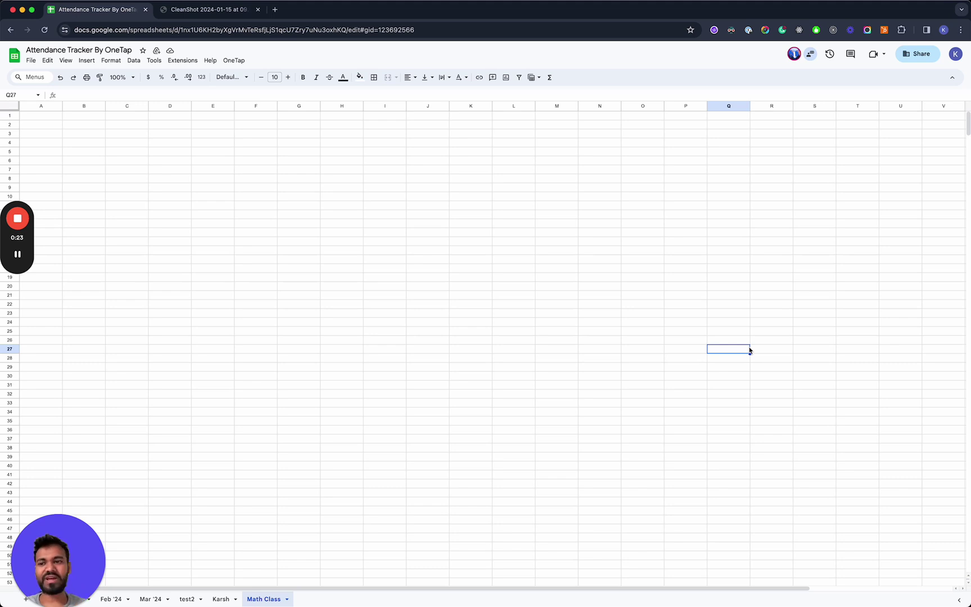
{"action": "left_click", "coordinate": [144, 235]}
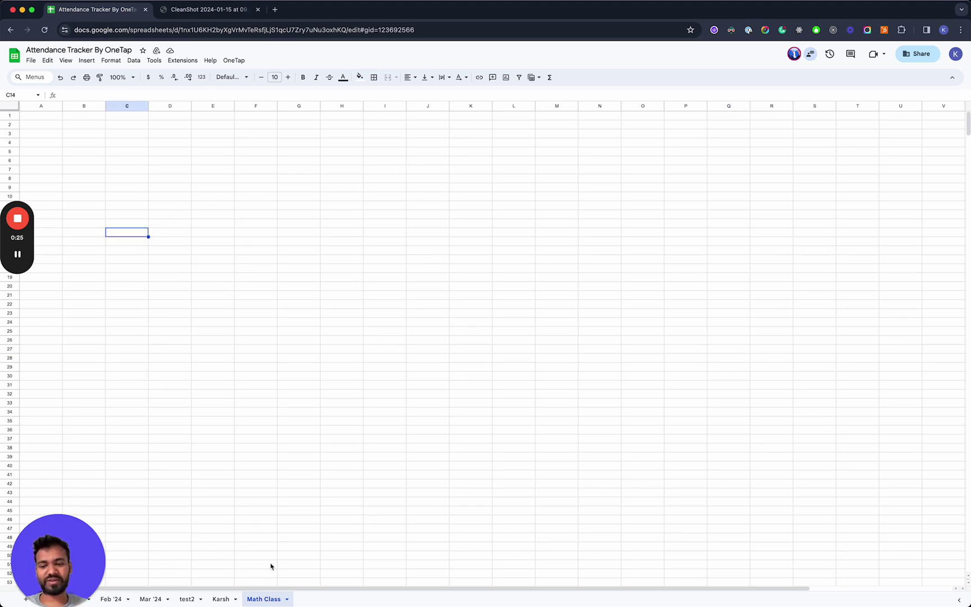
{"action": "left_click", "coordinate": [59, 118]}
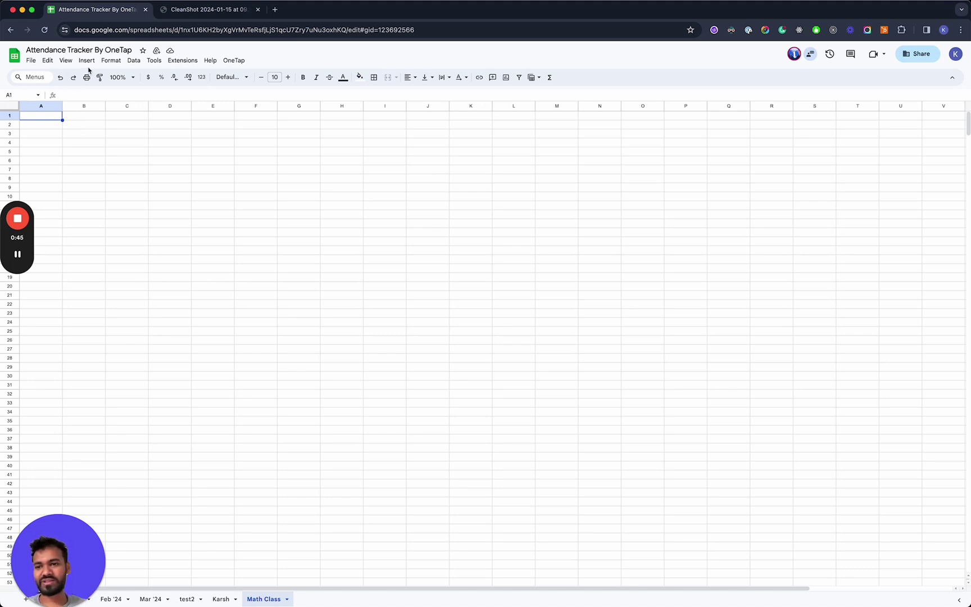
Launch the OneTap attendance sidebar from the Extensions menu.
{"action": "left_click", "coordinate": [188, 61]}
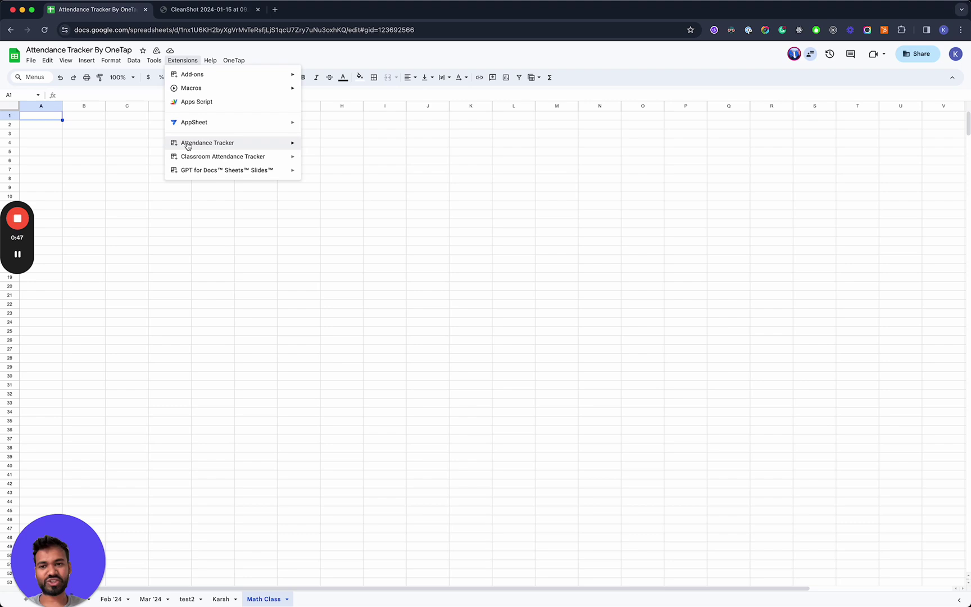
{"action": "mouse_move", "coordinate": [197, 149]}
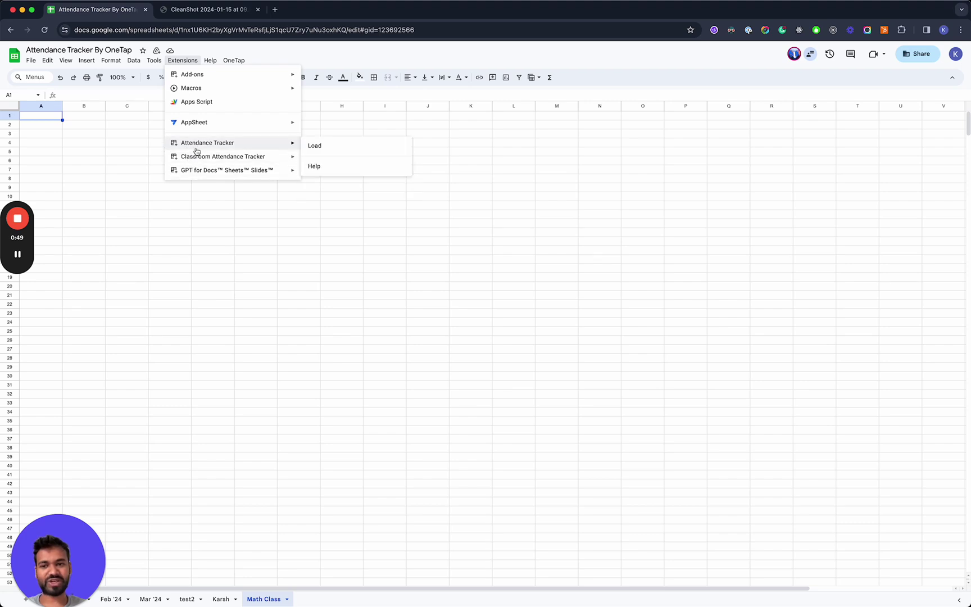
{"action": "left_click", "coordinate": [244, 57]}
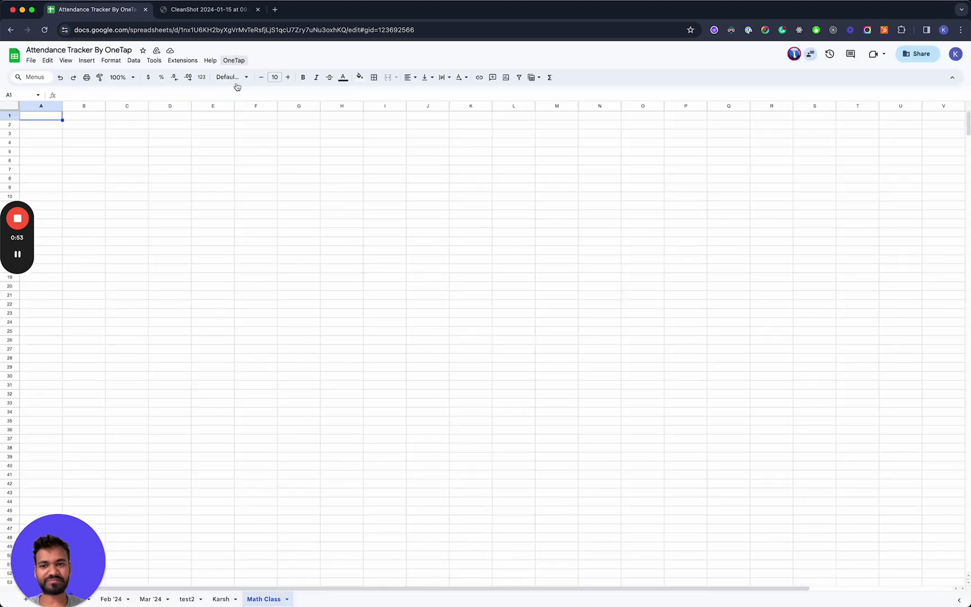
{"action": "left_click", "coordinate": [240, 66]}
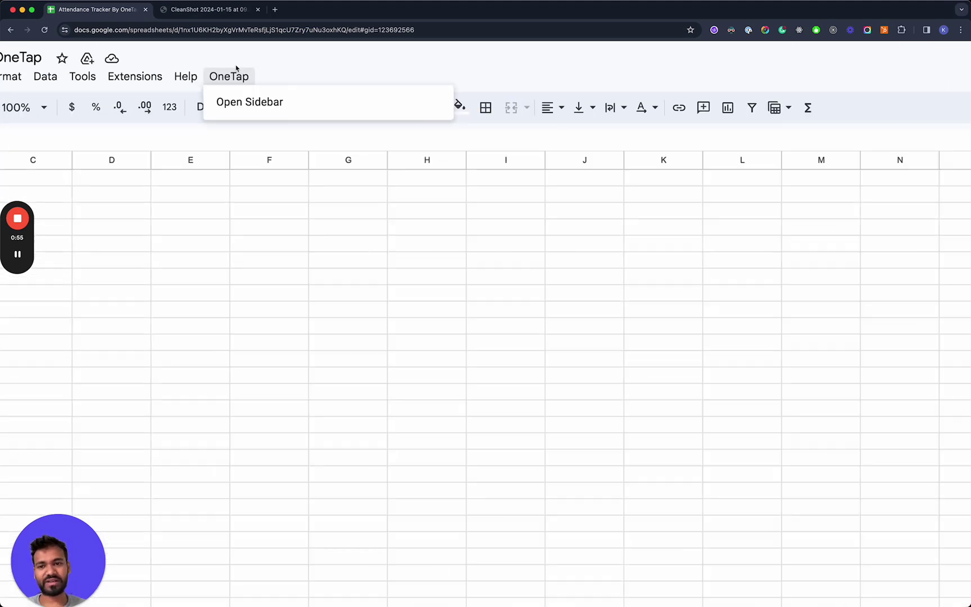
{"action": "left_click", "coordinate": [251, 107]}
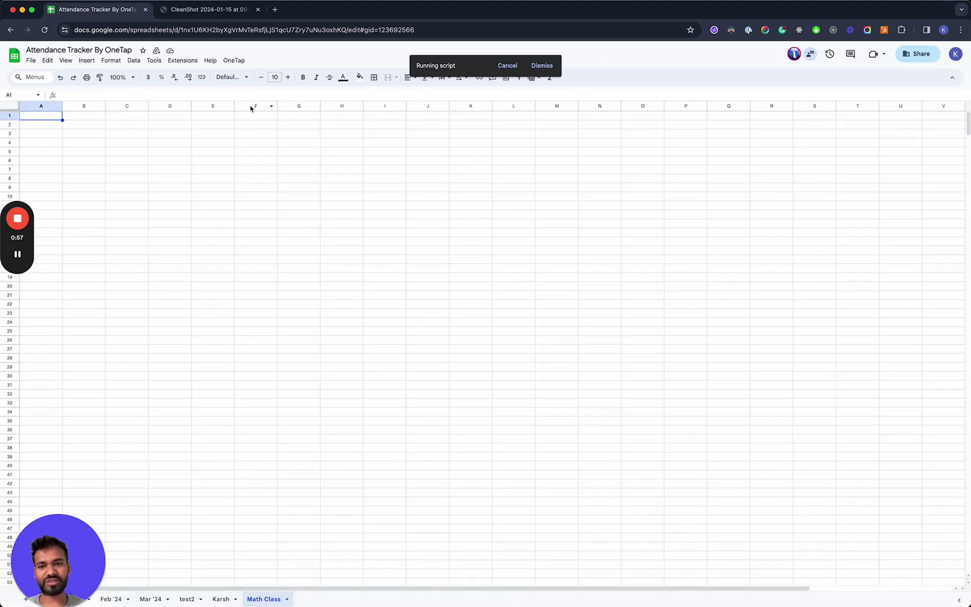
View the Google access consent screenshot in the other tab, then return to the spreadsheet.
{"action": "left_click", "coordinate": [234, 13]}
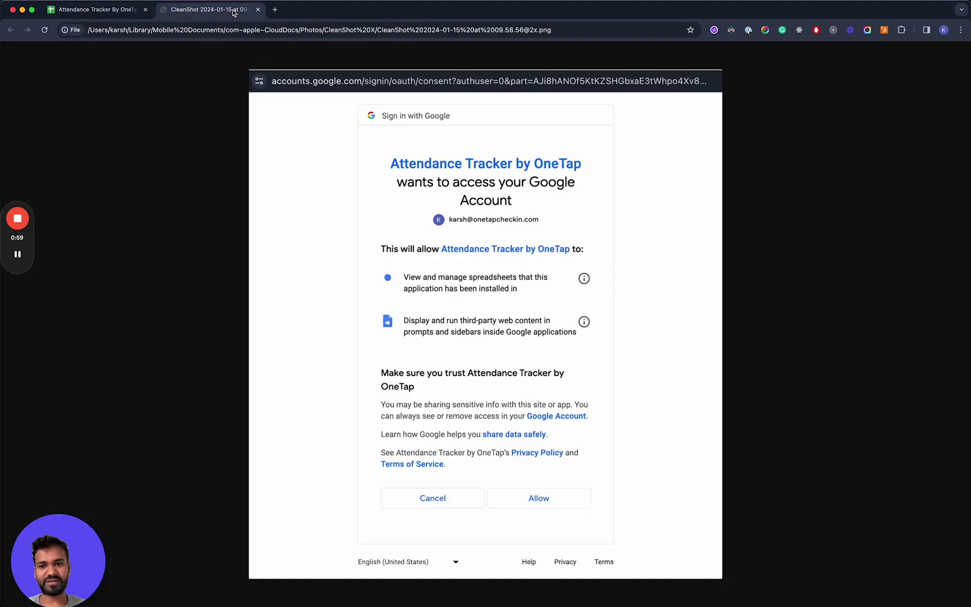
{"action": "left_click", "coordinate": [541, 245]}
{"action": "left_click", "coordinate": [522, 289]}
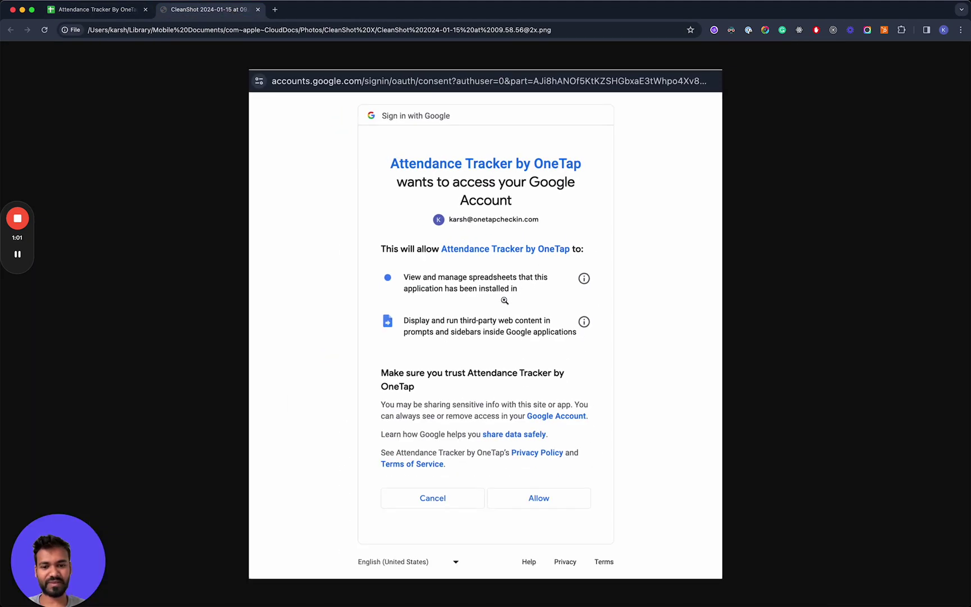
{"action": "left_click", "coordinate": [101, 9]}
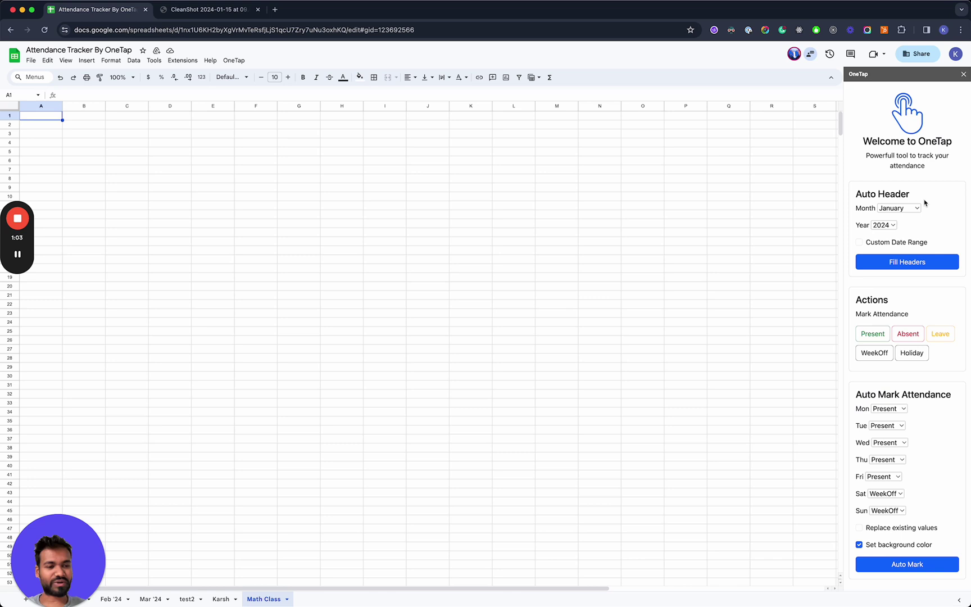
Keep January 2024 as the sidebar's header month and fill the ID, Name, Email, Phone and dated headers.
{"action": "key", "text": "F2"}
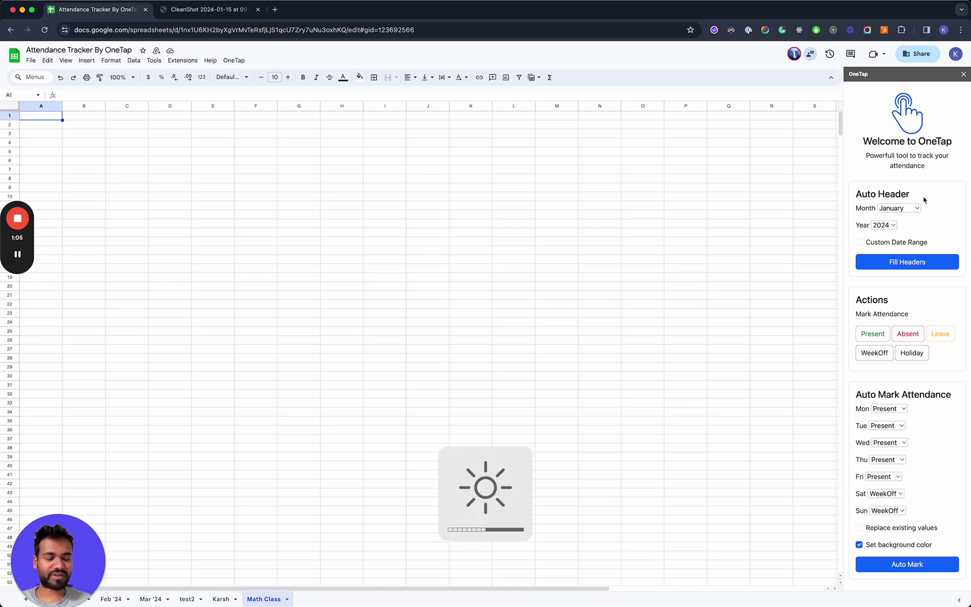
{"action": "key", "text": "F2"}
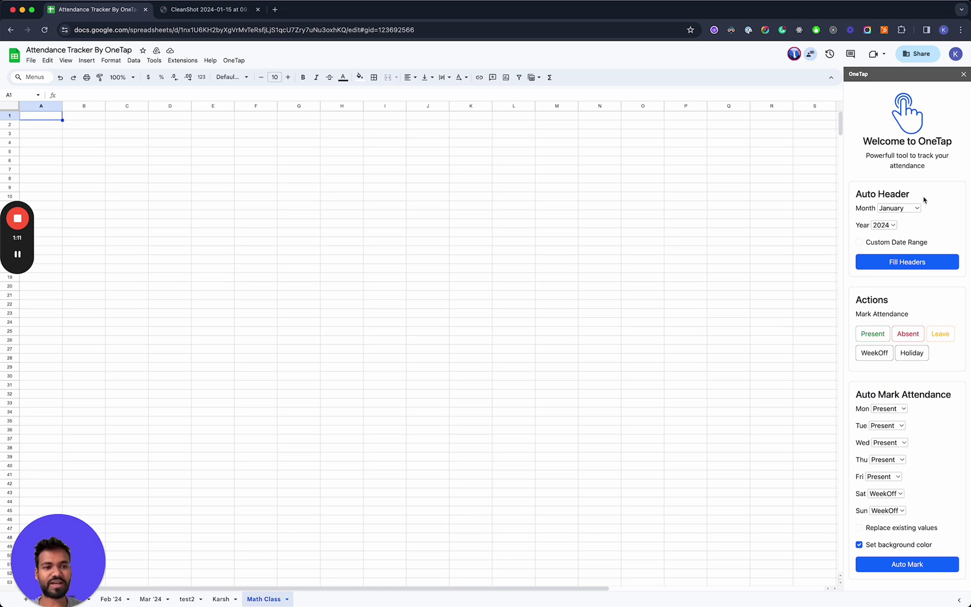
{"action": "triple_click", "coordinate": [897, 193]}
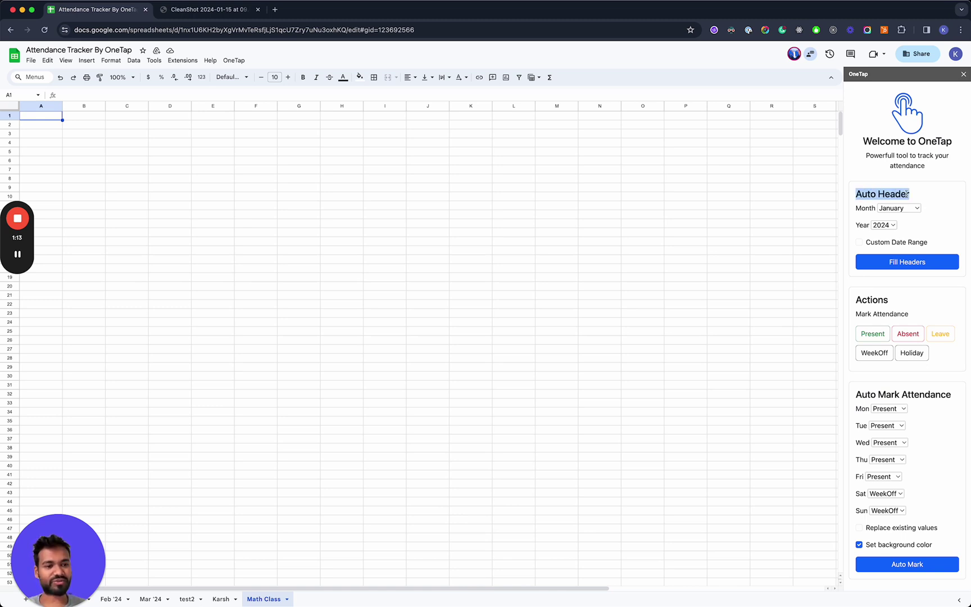
{"action": "left_click", "coordinate": [915, 197]}
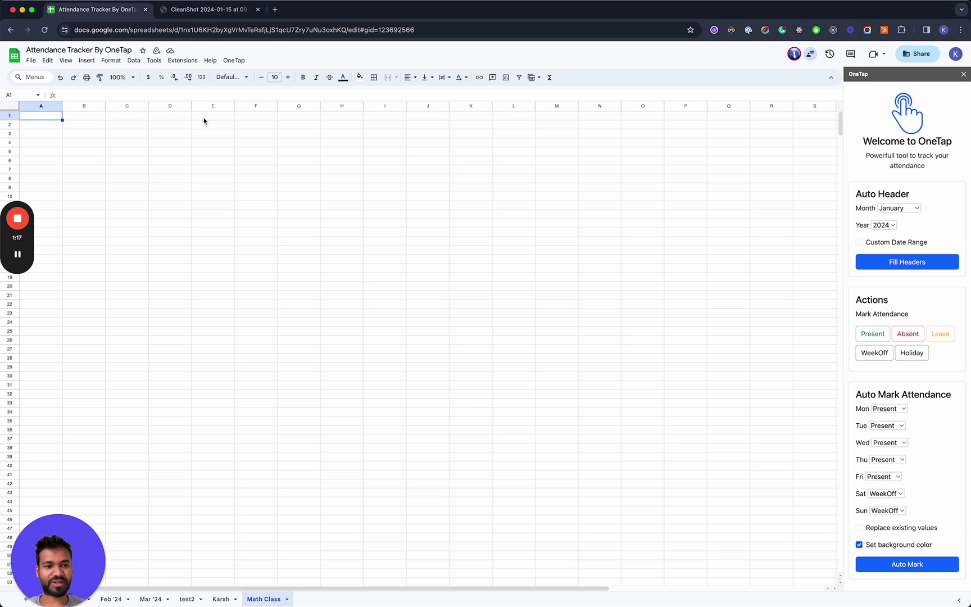
{"action": "left_click", "coordinate": [915, 209]}
{"action": "left_click", "coordinate": [916, 212]}
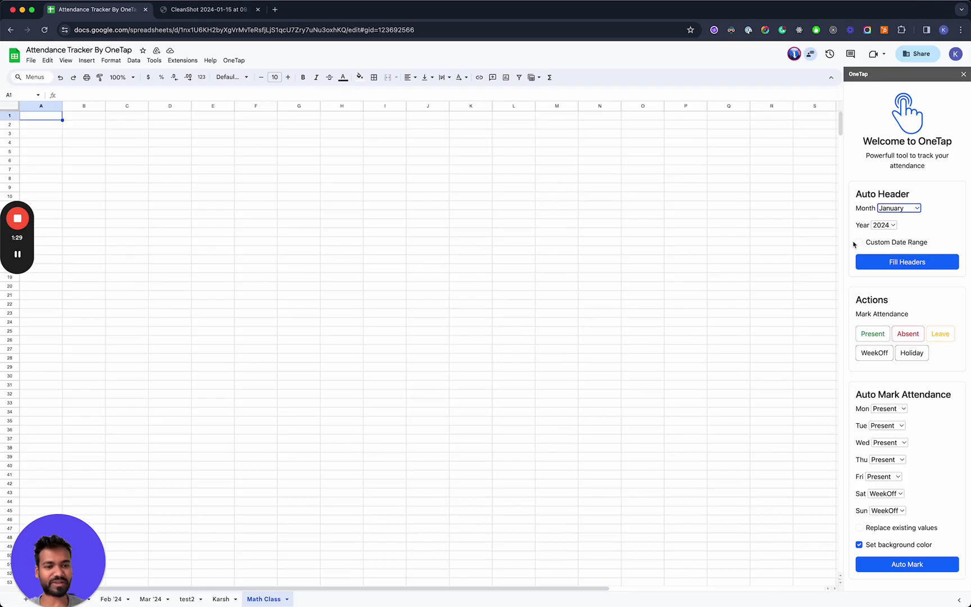
{"action": "left_click", "coordinate": [884, 269]}
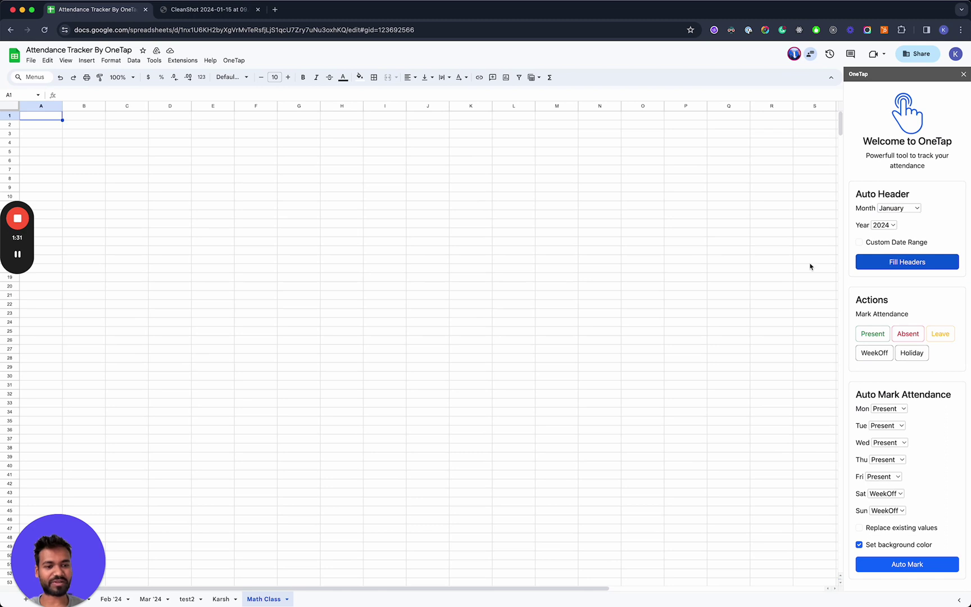
{"action": "left_click", "coordinate": [218, 127]}
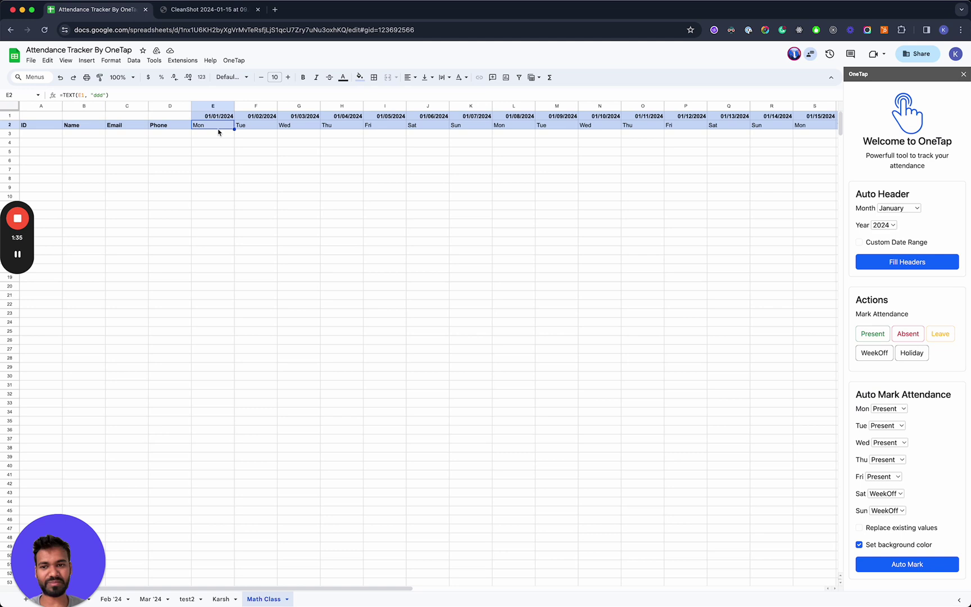
{"action": "left_click", "coordinate": [271, 147]}
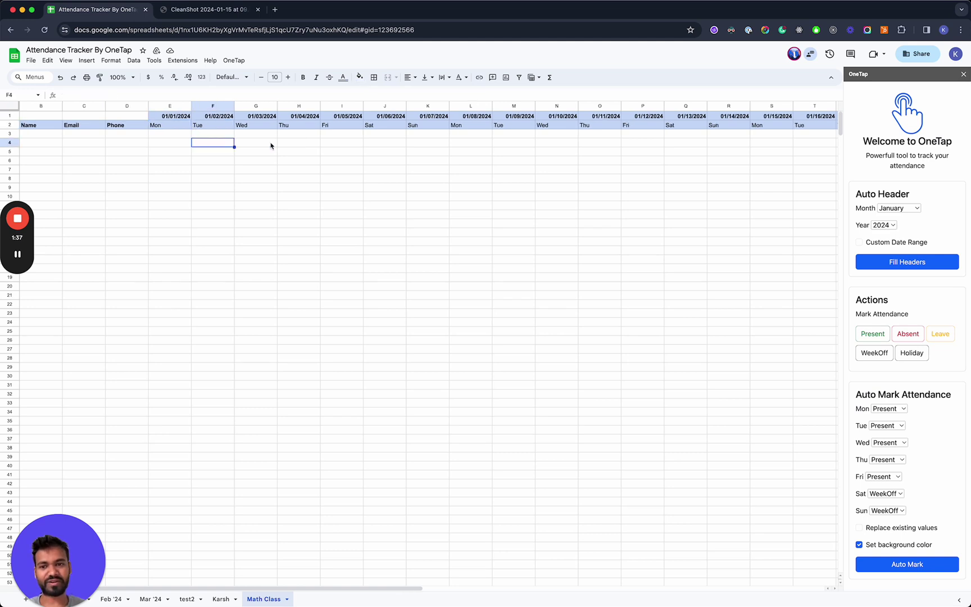
{"action": "left_click", "coordinate": [308, 147]}
{"action": "key", "text": "Right"}
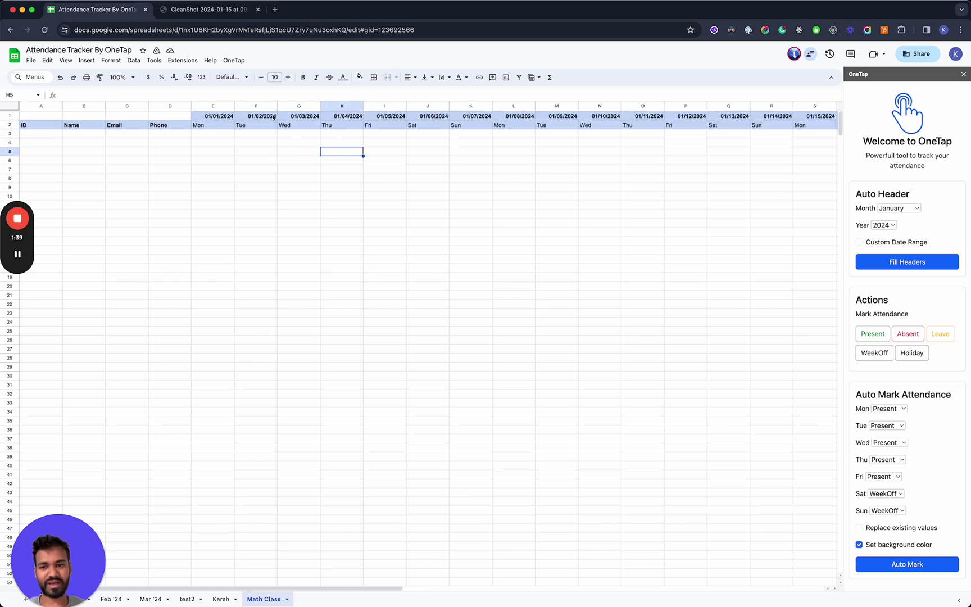
{"action": "left_click", "coordinate": [305, 135]}
{"action": "key", "text": "Up"}
{"action": "key", "text": "Right"}
{"action": "key", "text": "Right"}
{"action": "key", "text": "Right"}
{"action": "key", "text": "Right"}
{"action": "key", "text": "Right"}
{"action": "key", "text": "Right"}
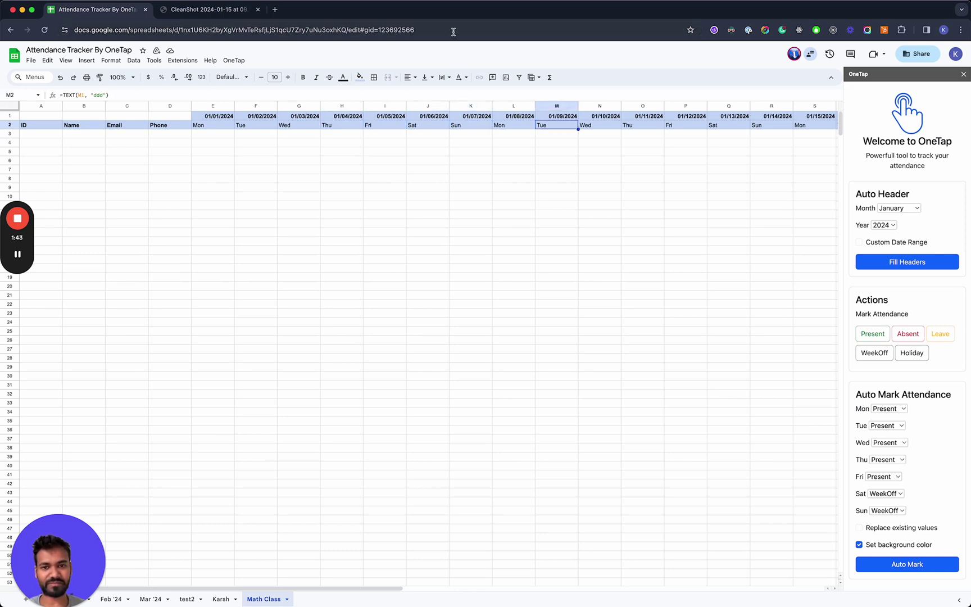
{"action": "scroll", "coordinate": [537, 143], "scroll_direction": "right", "scroll_amount": 10}
{"action": "scroll", "coordinate": [537, 143], "scroll_direction": "right", "scroll_amount": 4}
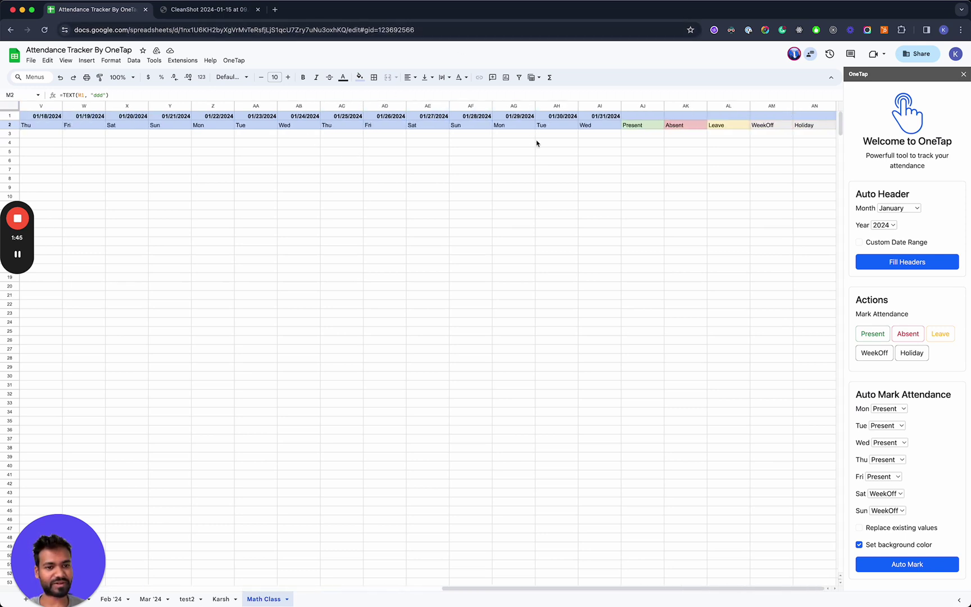
{"action": "left_click", "coordinate": [650, 120]}
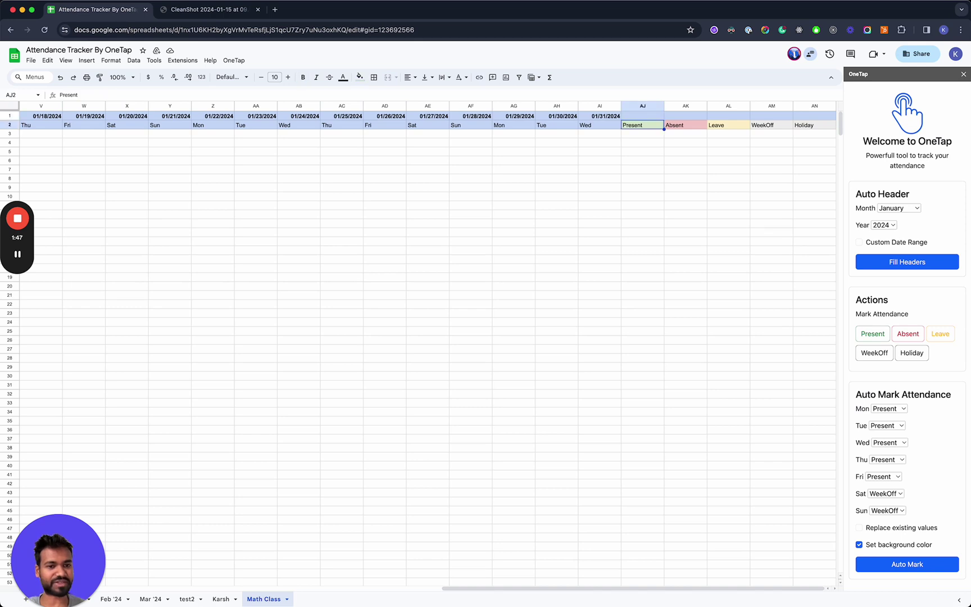
{"action": "key", "text": "Right"}
{"action": "key", "text": "Right"}
{"action": "key", "text": "Right"}
{"action": "key", "text": "Left"}
{"action": "key", "text": "Right"}
{"action": "key", "text": "Right"}
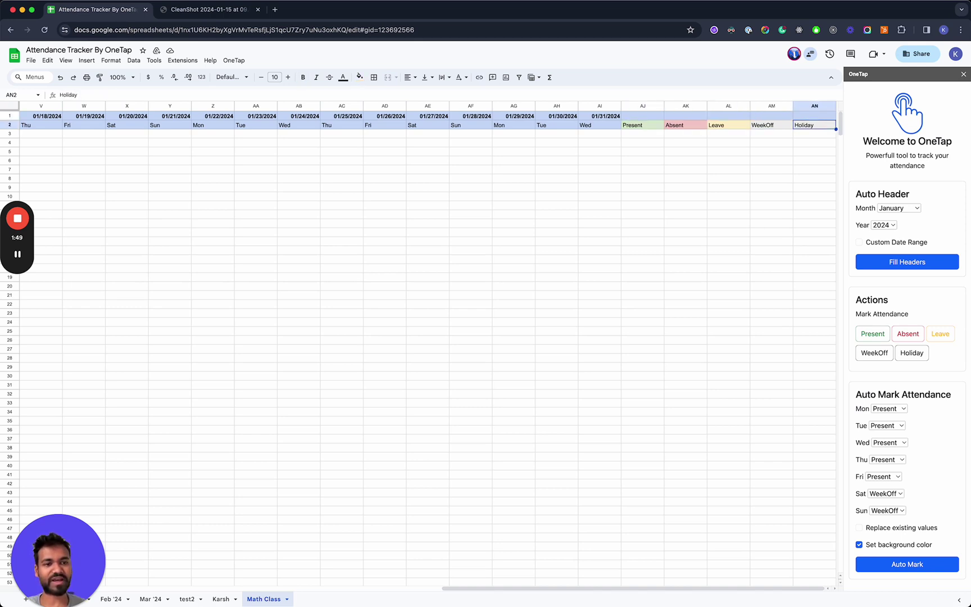
{"action": "key", "text": "Left"}
{"action": "key", "text": "Left"}
{"action": "key", "text": "Left"}
{"action": "key", "text": "Left"}
{"action": "key", "text": "Up"}
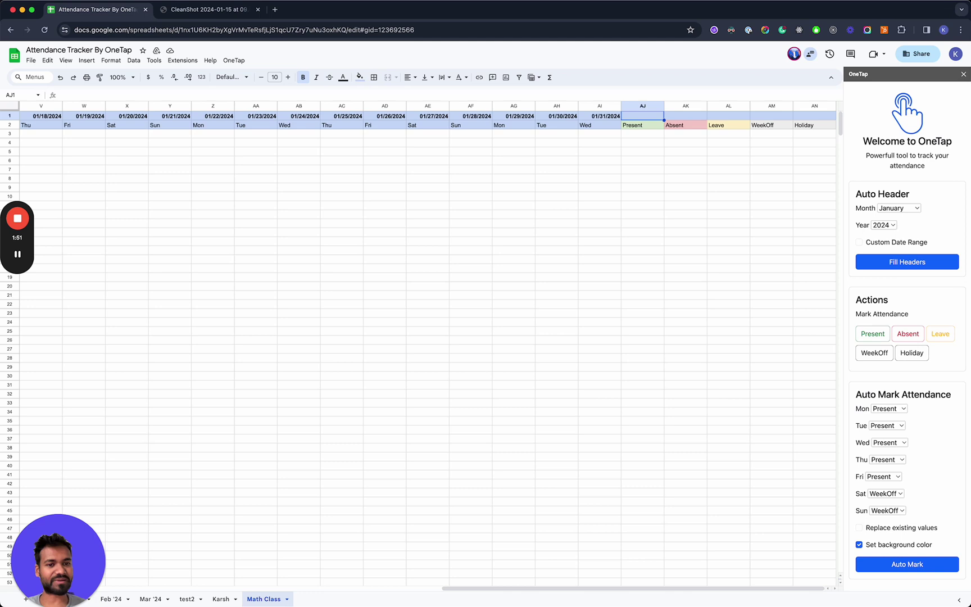
{"action": "left_click", "coordinate": [642, 134]}
{"action": "left_click", "coordinate": [644, 149]}
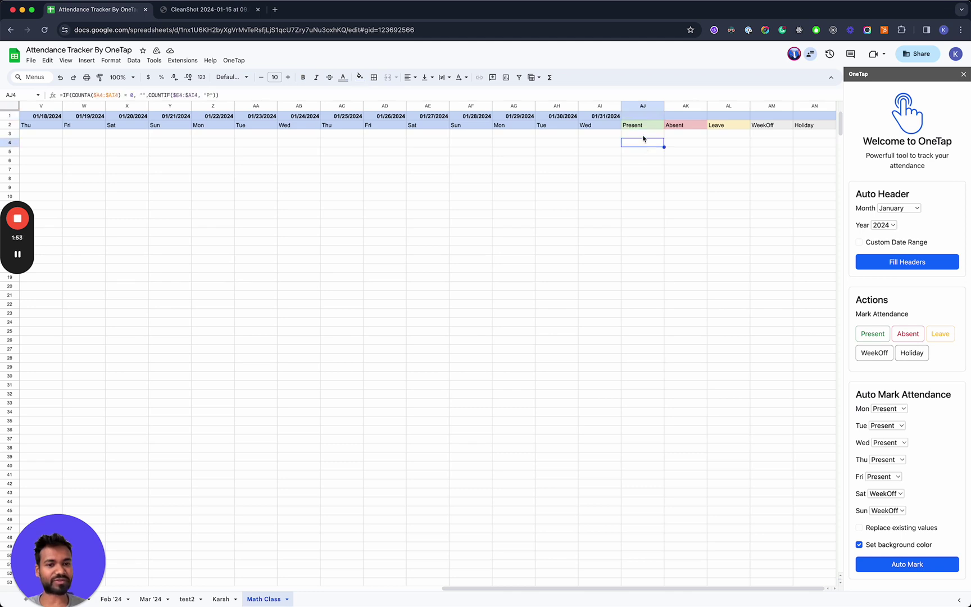
{"action": "left_click", "coordinate": [644, 136]}
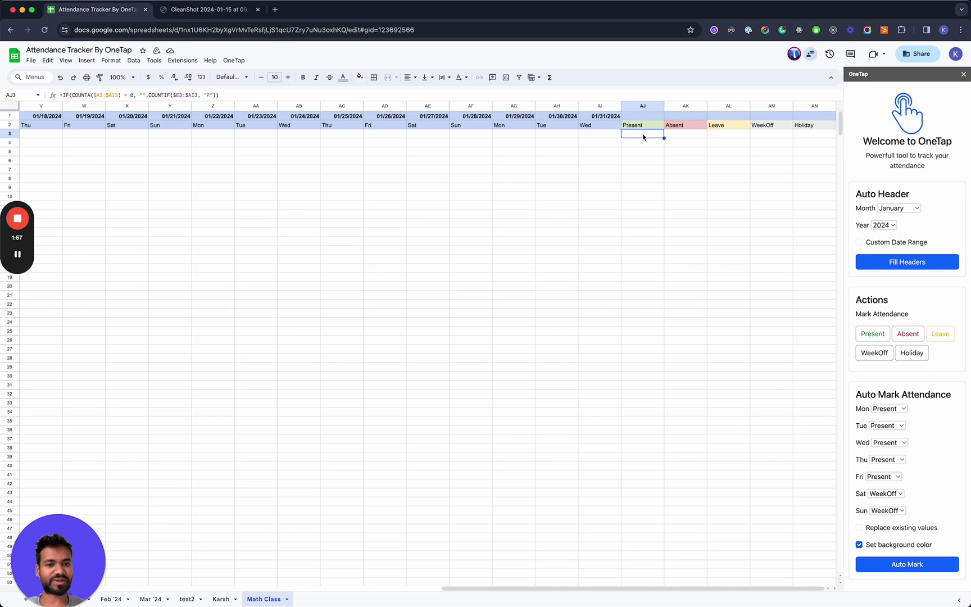
{"action": "scroll", "coordinate": [642, 134], "scroll_direction": "left", "scroll_amount": 15}
{"action": "left_click", "coordinate": [116, 144]}
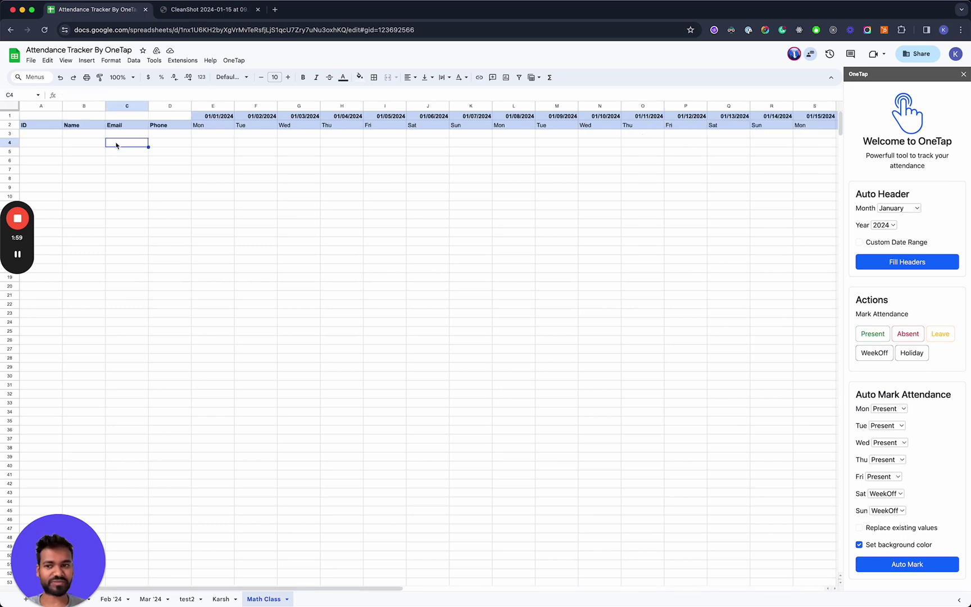
Enter the student names Aby, John, Carlos, Diana and Sam in B3:B7.
{"action": "key", "text": "Up"}
{"action": "key", "text": "Left"}
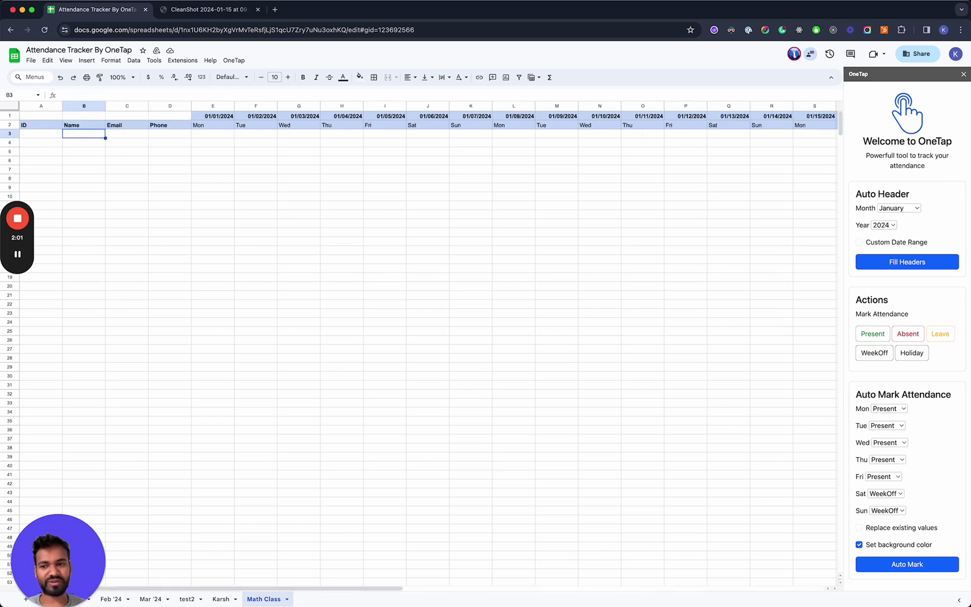
{"action": "type", "text": "B"}
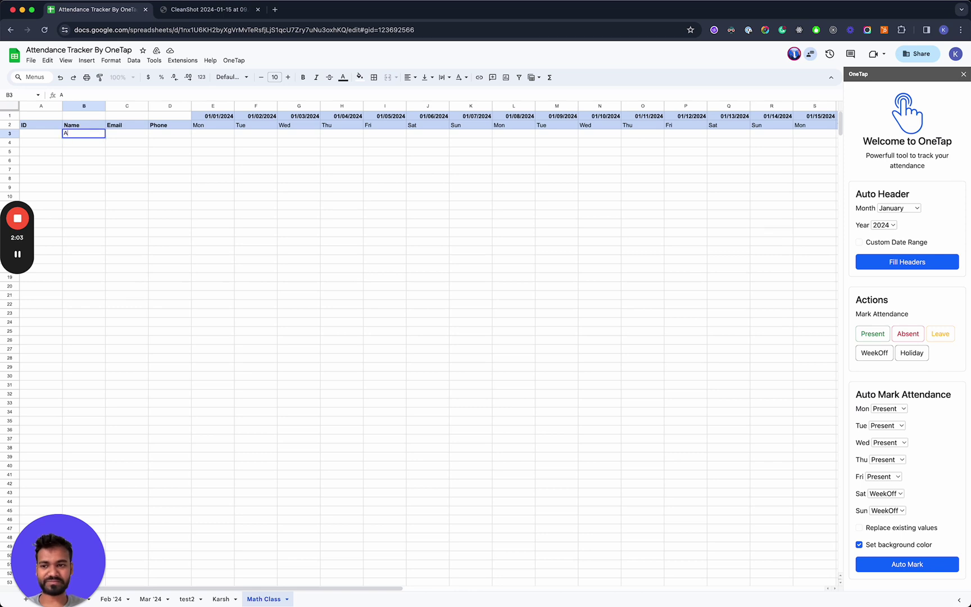
{"action": "type", "text": "by"}
{"action": "key", "text": "Return"}
{"action": "type", "text": "John"}
{"action": "key", "text": "Return"}
{"action": "type", "text": "Car"}
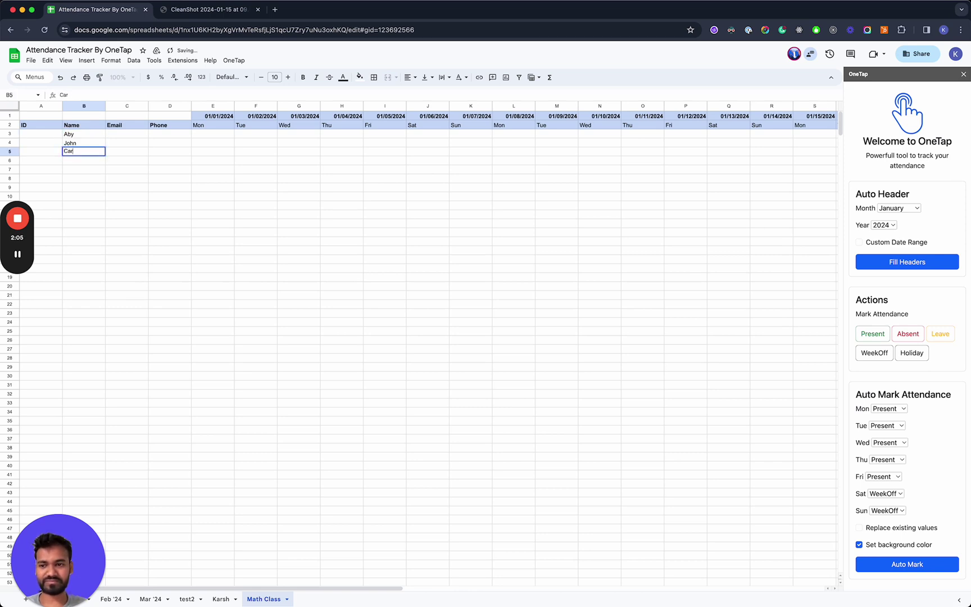
{"action": "type", "text": "lo"}
{"action": "key", "text": "BackSpace"}
{"action": "type", "text": "los"}
{"action": "key", "text": "Return"}
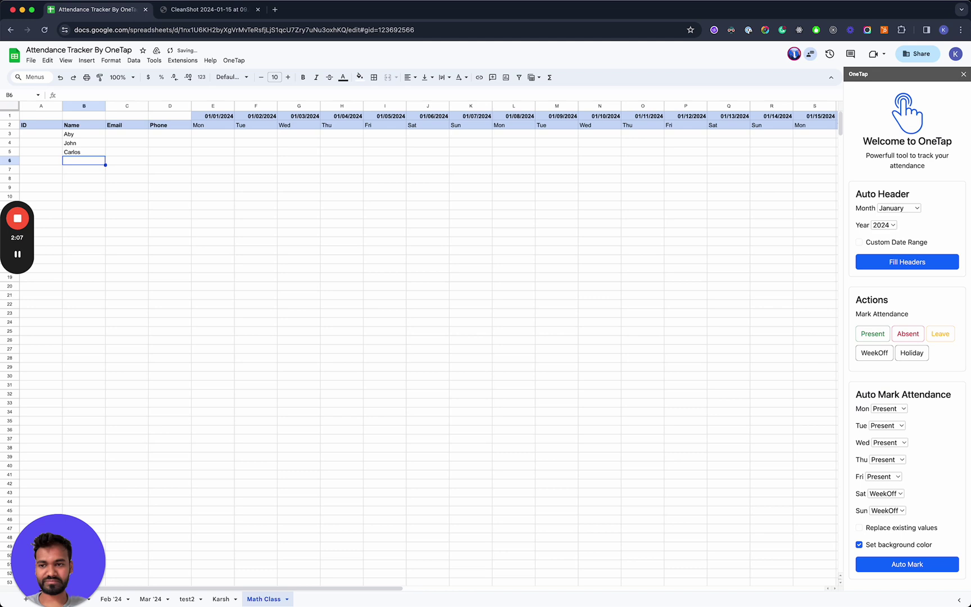
{"action": "type", "text": "Diana"}
{"action": "key", "text": "Return"}
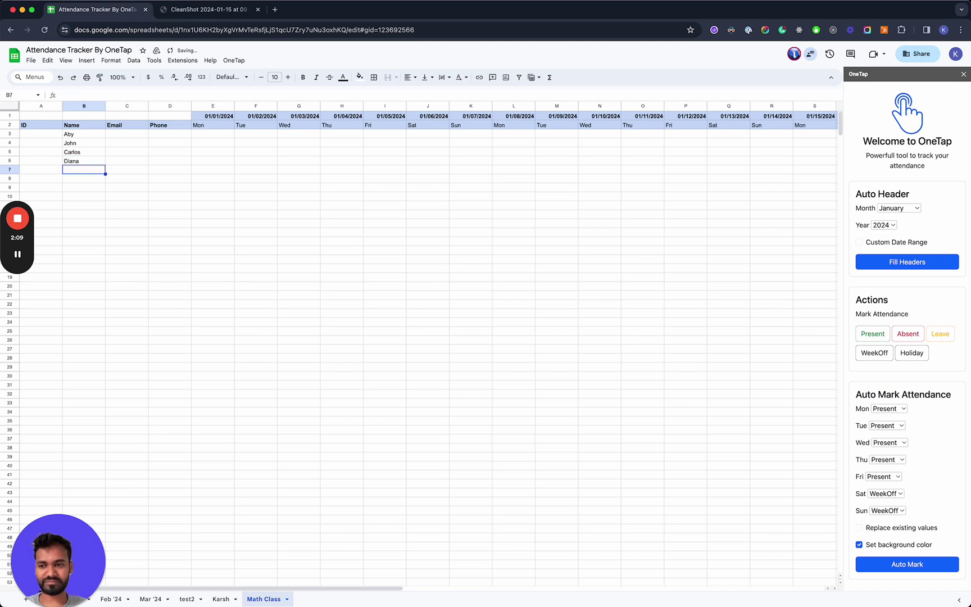
{"action": "type", "text": "Sam"}
{"action": "key", "text": "Return"}
Move to the first student's 01/01/2024 attendance cell.
{"action": "left_click", "coordinate": [84, 142]}
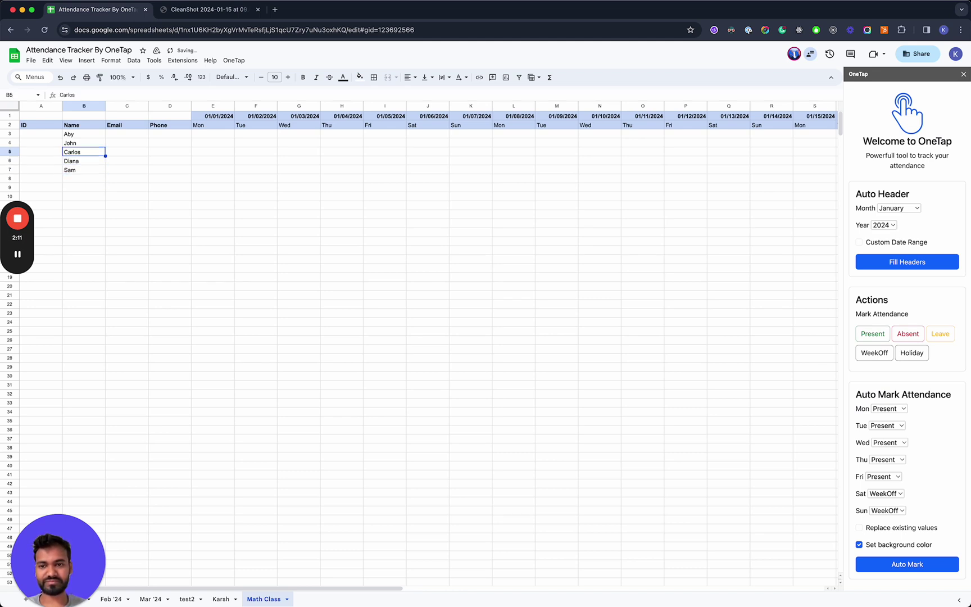
{"action": "key", "text": "Right"}
{"action": "key", "text": "Right"}
{"action": "key", "text": "Right"}
{"action": "key", "text": "Left"}
{"action": "key", "text": "Up"}
{"action": "key", "text": "Right"}
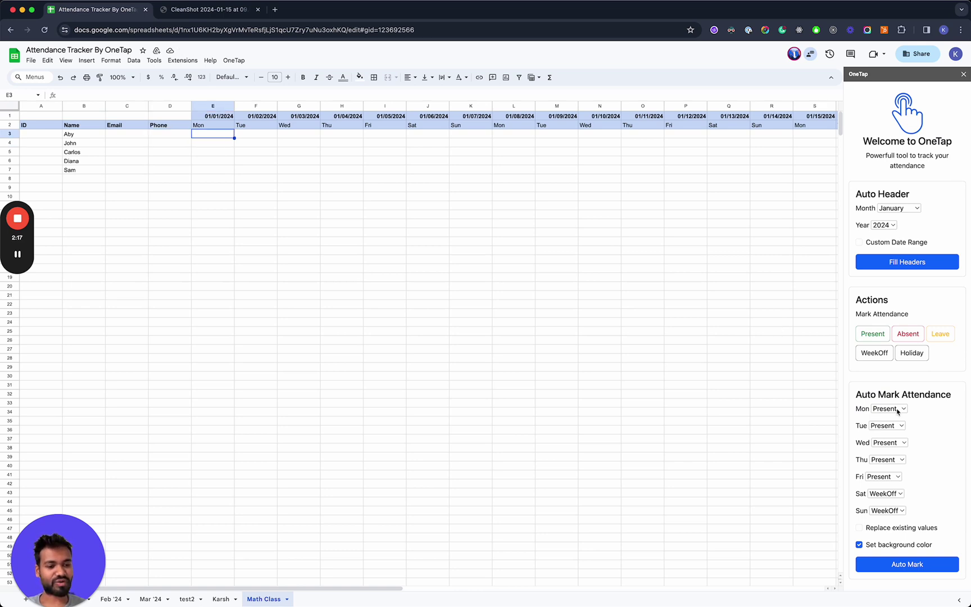
Auto-mark January 2024 for all five students: P on Mon–Fri, WO on Sat/Sun.
{"action": "scroll", "coordinate": [913, 493], "scroll_direction": "up", "scroll_amount": 5}
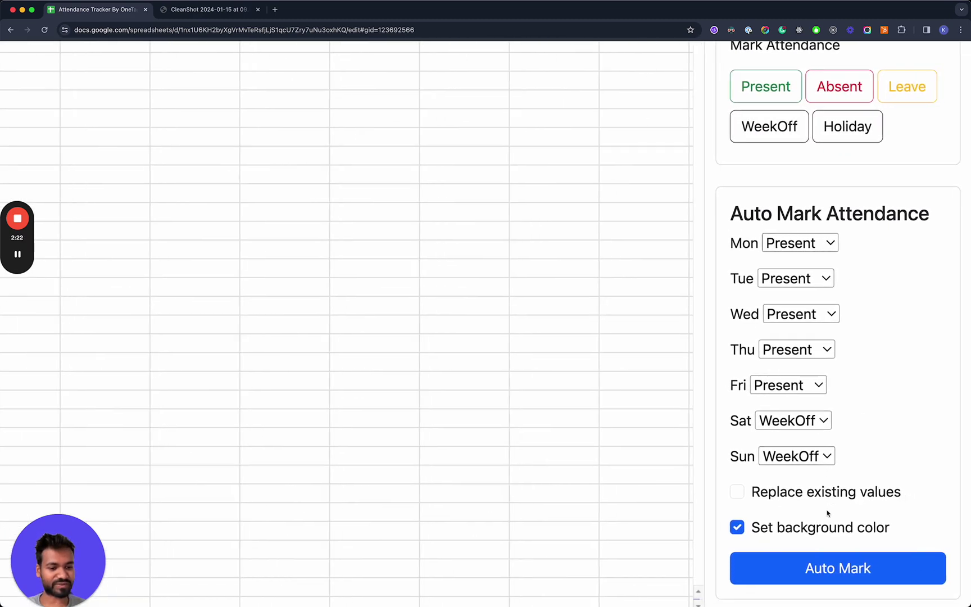
{"action": "scroll", "coordinate": [795, 530], "scroll_direction": "up", "scroll_amount": 3}
{"action": "scroll", "coordinate": [795, 530], "scroll_direction": "down", "scroll_amount": 8}
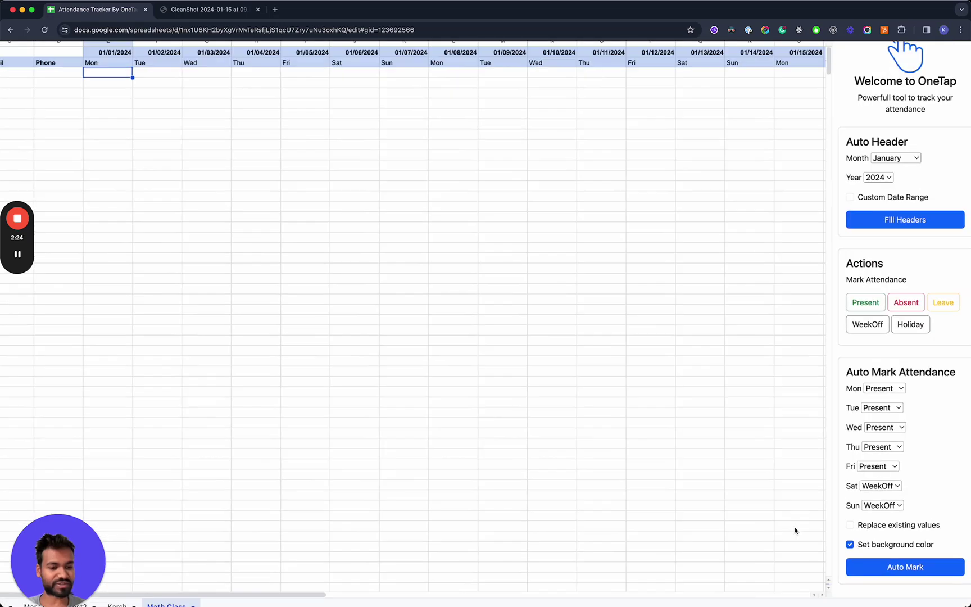
{"action": "left_click", "coordinate": [881, 572]}
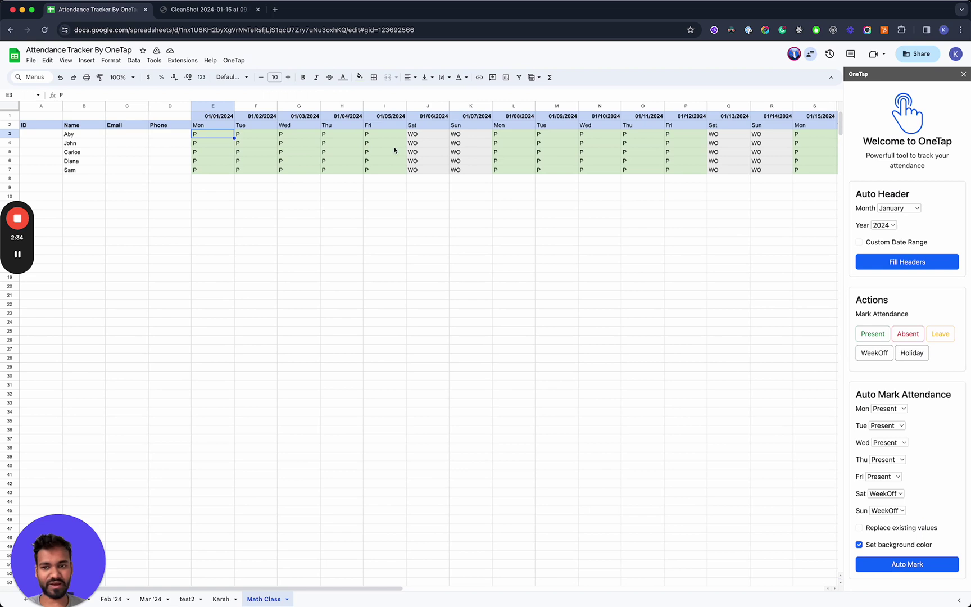
{"action": "left_click", "coordinate": [333, 155]}
{"action": "scroll", "coordinate": [333, 156], "scroll_direction": "right", "scroll_amount": 6}
{"action": "left_click", "coordinate": [391, 154]}
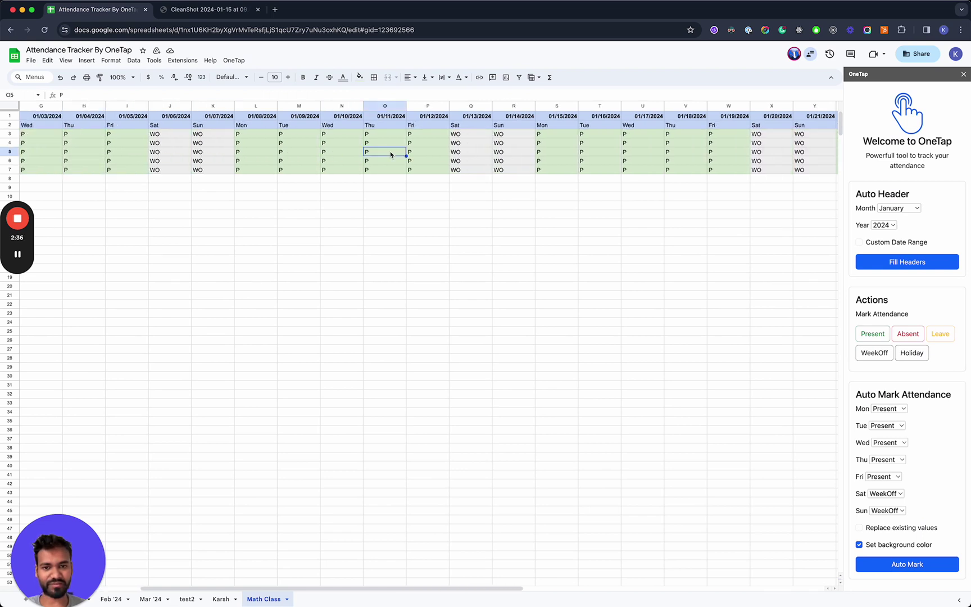
{"action": "scroll", "coordinate": [391, 154], "scroll_direction": "right", "scroll_amount": 7}
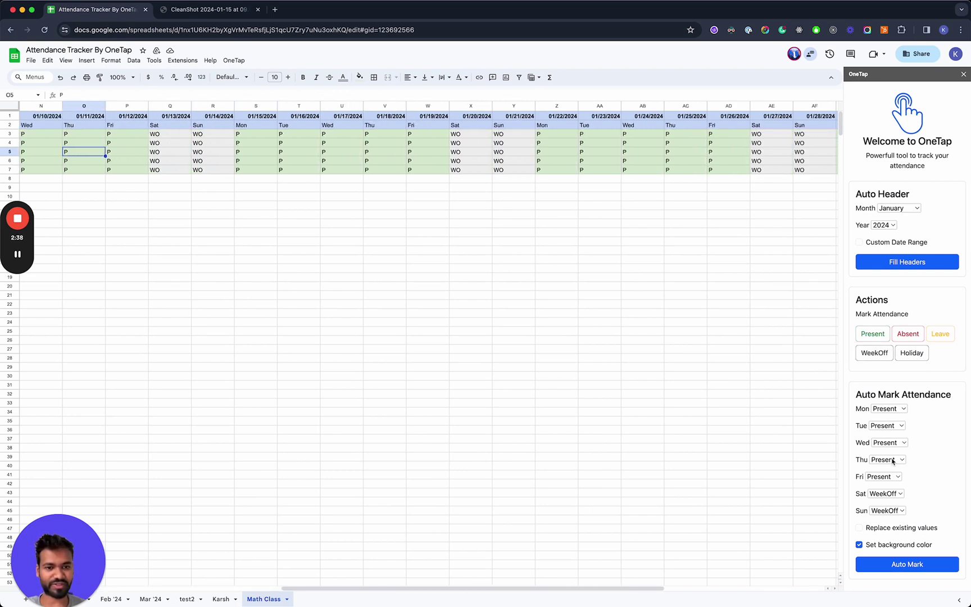
{"action": "scroll", "coordinate": [730, 158], "scroll_direction": "left", "scroll_amount": 7}
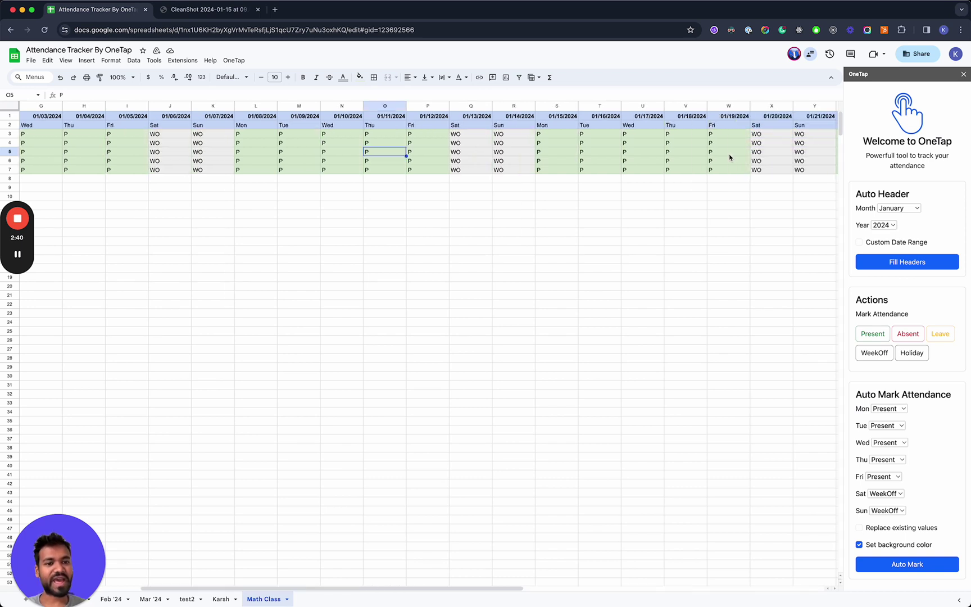
{"action": "scroll", "coordinate": [729, 156], "scroll_direction": "left", "scroll_amount": 6}
{"action": "scroll", "coordinate": [728, 156], "scroll_direction": "right", "scroll_amount": 20}
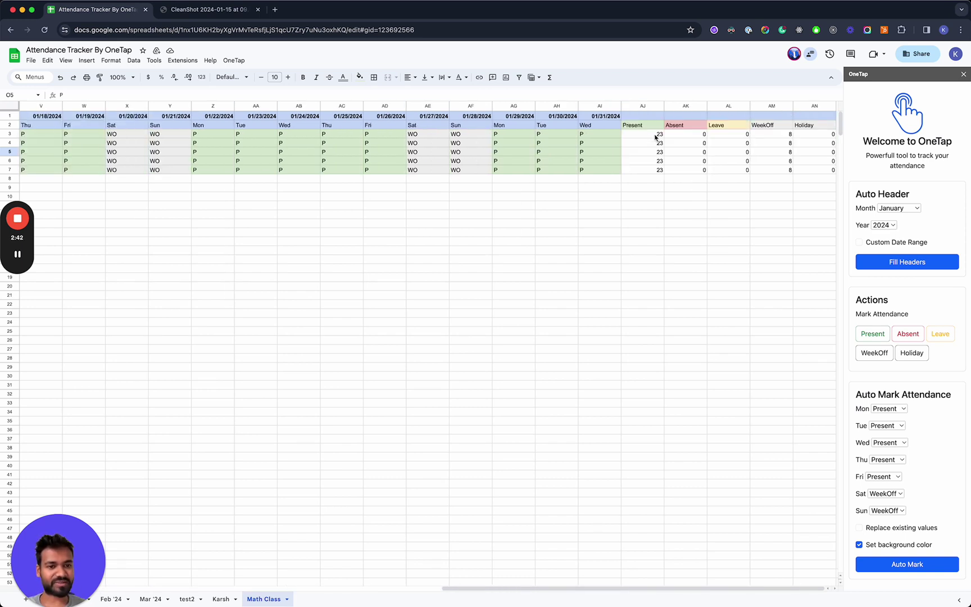
{"action": "left_click", "coordinate": [658, 156]}
{"action": "scroll", "coordinate": [657, 158], "scroll_direction": "left", "scroll_amount": 20}
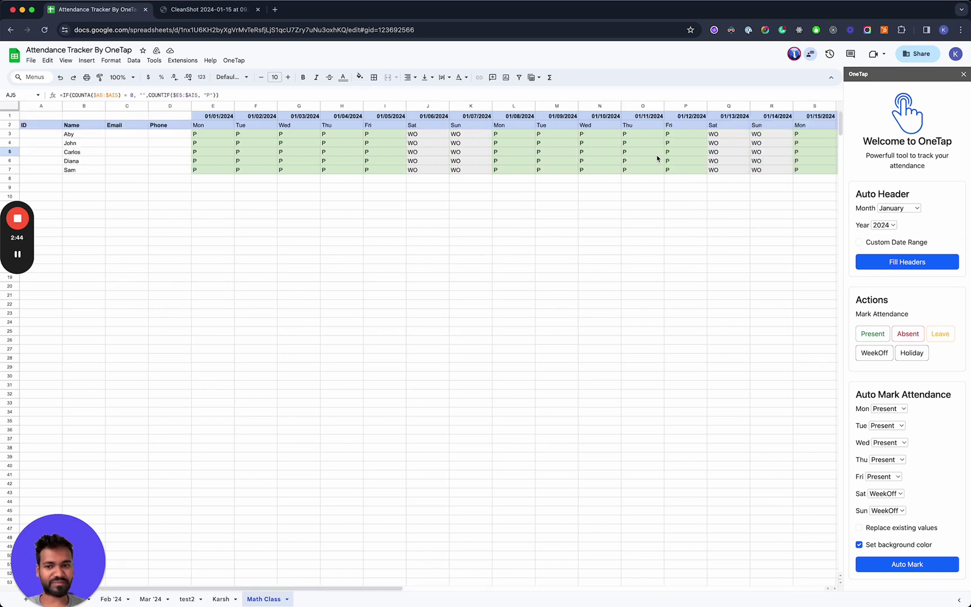
{"action": "scroll", "coordinate": [536, 170], "scroll_direction": "right", "scroll_amount": 20}
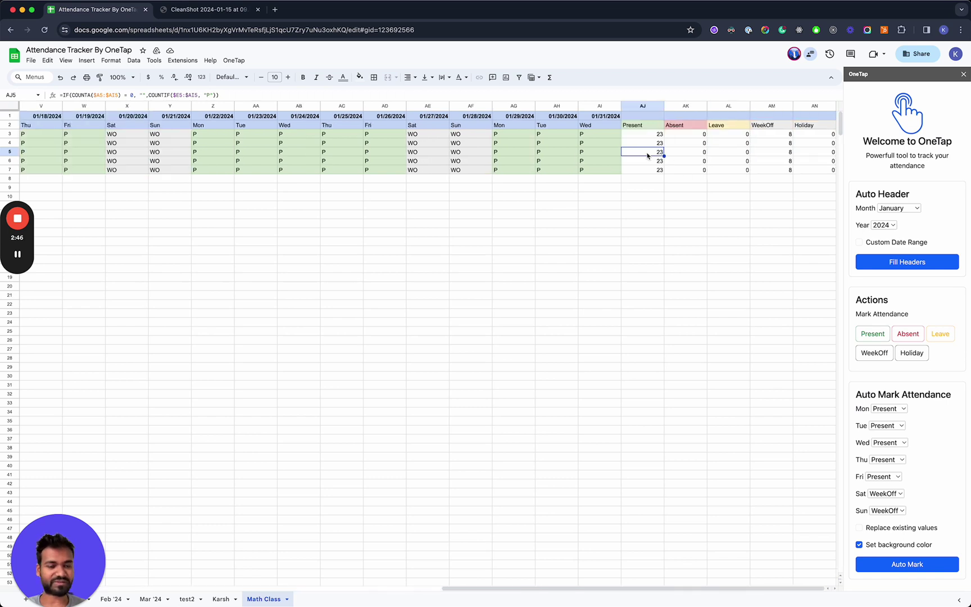
{"action": "scroll", "coordinate": [647, 156], "scroll_direction": "left", "scroll_amount": 20}
{"action": "scroll", "coordinate": [722, 163], "scroll_direction": "right", "scroll_amount": 20}
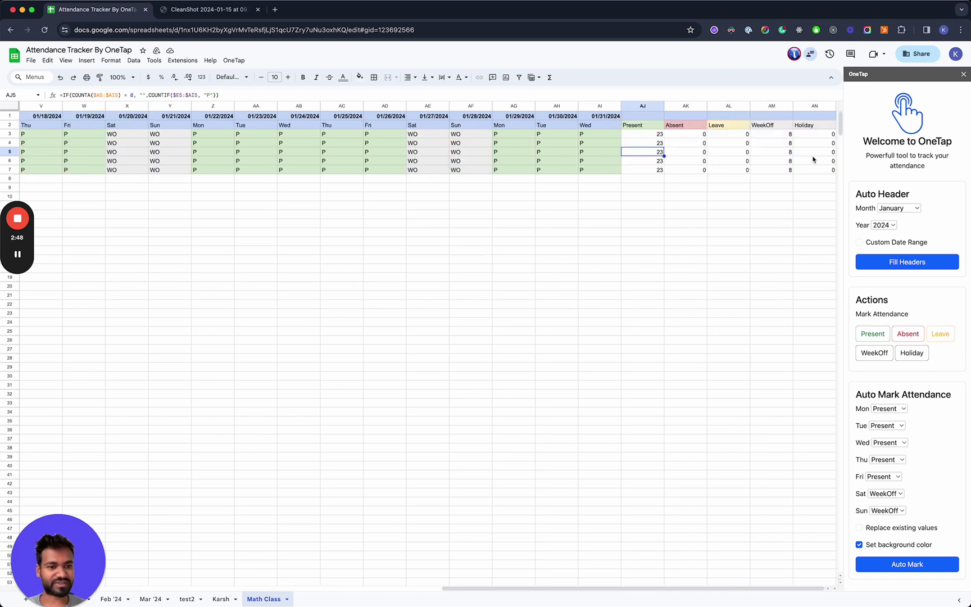
{"action": "scroll", "coordinate": [658, 167], "scroll_direction": "left", "scroll_amount": 20}
{"action": "scroll", "coordinate": [591, 173], "scroll_direction": "right", "scroll_amount": 20}
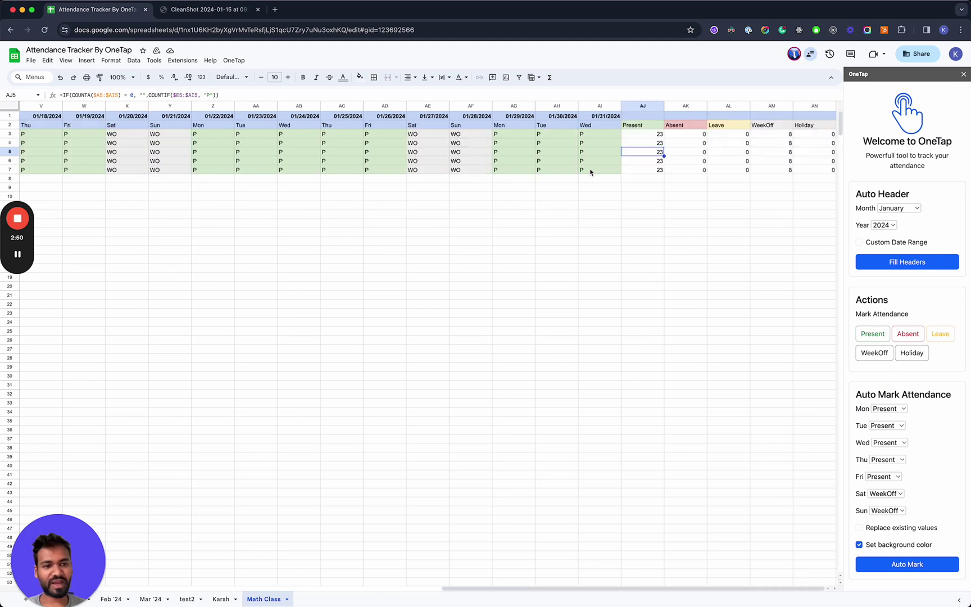
{"action": "scroll", "coordinate": [590, 171], "scroll_direction": "left", "scroll_amount": 20}
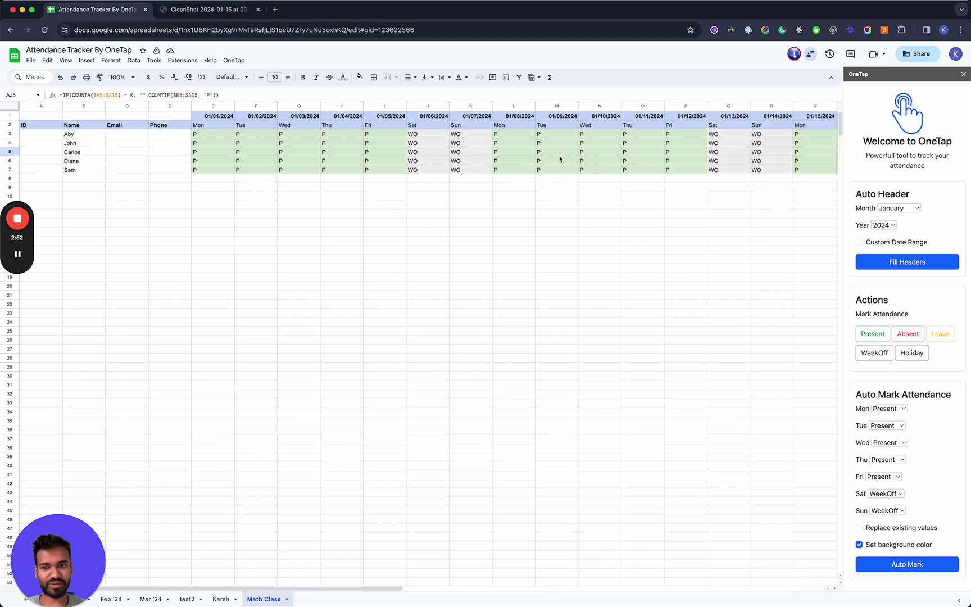
{"action": "scroll", "coordinate": [560, 158], "scroll_direction": "right", "scroll_amount": 20}
{"action": "scroll", "coordinate": [784, 165], "scroll_direction": "left", "scroll_amount": 20}
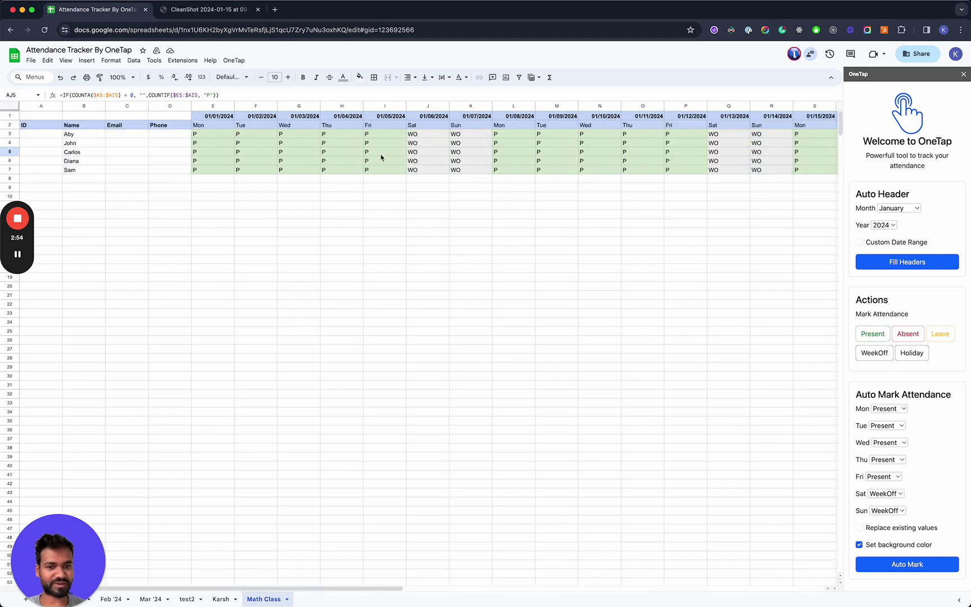
{"action": "left_click", "coordinate": [267, 163]}
Mark cell I5 (01/05) as Absent.
{"action": "left_click", "coordinate": [260, 153]}
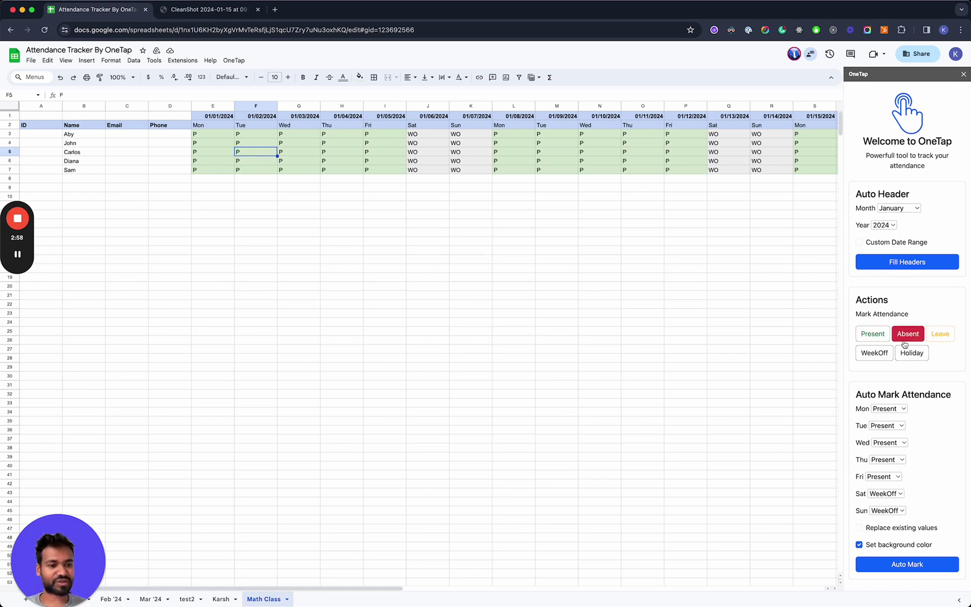
{"action": "left_click", "coordinate": [384, 153]}
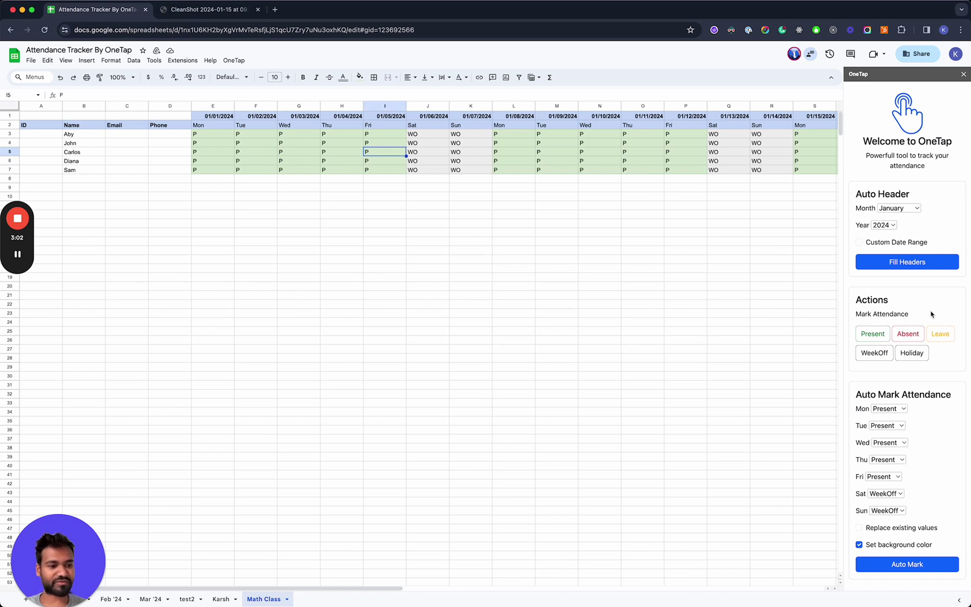
{"action": "left_click", "coordinate": [907, 334]}
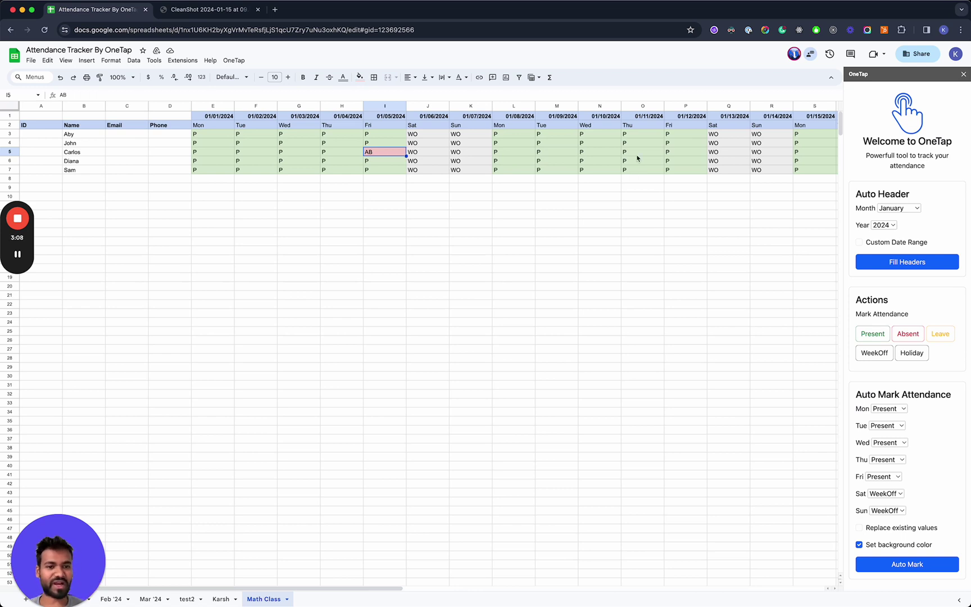
Mark cell L4 (01/08) as Leave.
{"action": "left_click", "coordinate": [672, 144]}
{"action": "left_click", "coordinate": [525, 144]}
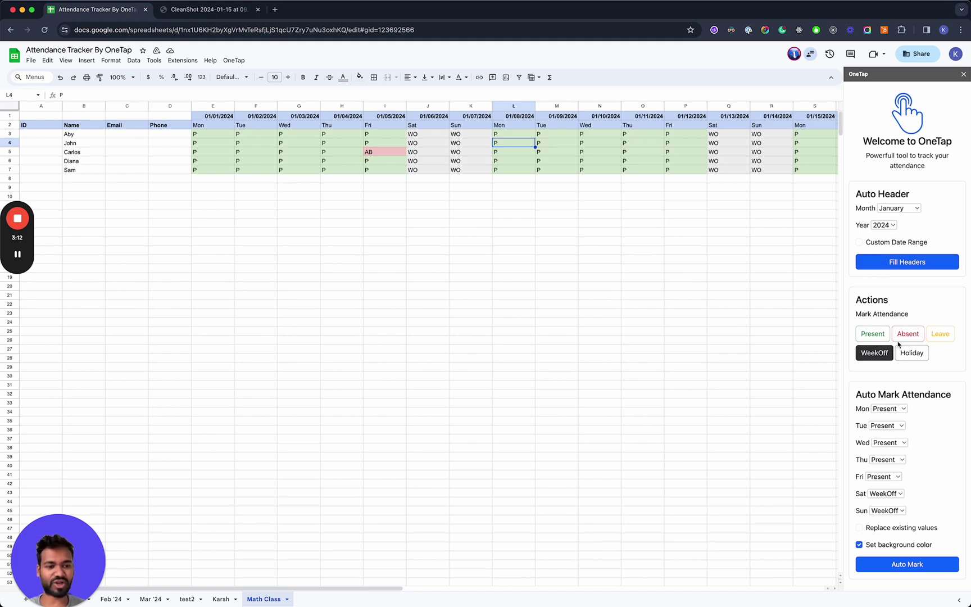
{"action": "left_click", "coordinate": [942, 335]}
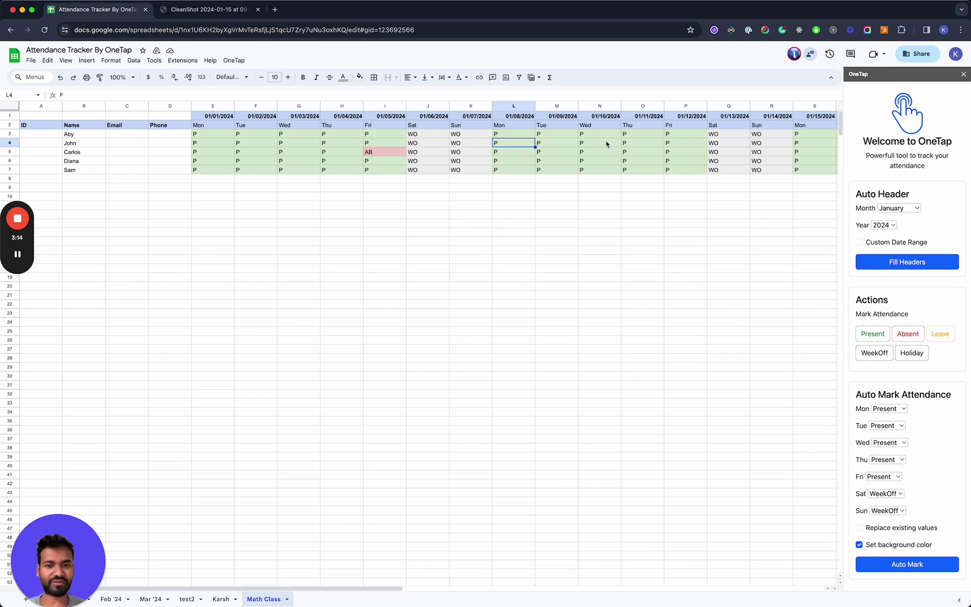
Select cell S6, the 01/15 entry, scrolling across the date columns.
{"action": "scroll", "coordinate": [584, 160], "scroll_direction": "right", "scroll_amount": 3}
{"action": "left_click", "coordinate": [545, 161]}
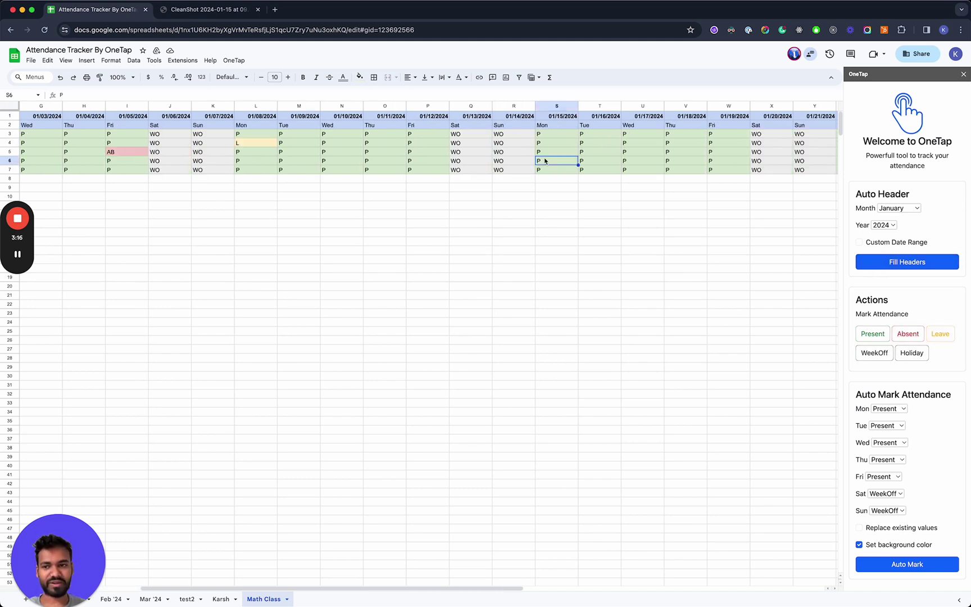
{"action": "scroll", "coordinate": [544, 161], "scroll_direction": "left", "scroll_amount": 3}
{"action": "scroll", "coordinate": [545, 162], "scroll_direction": "right", "scroll_amount": 9}
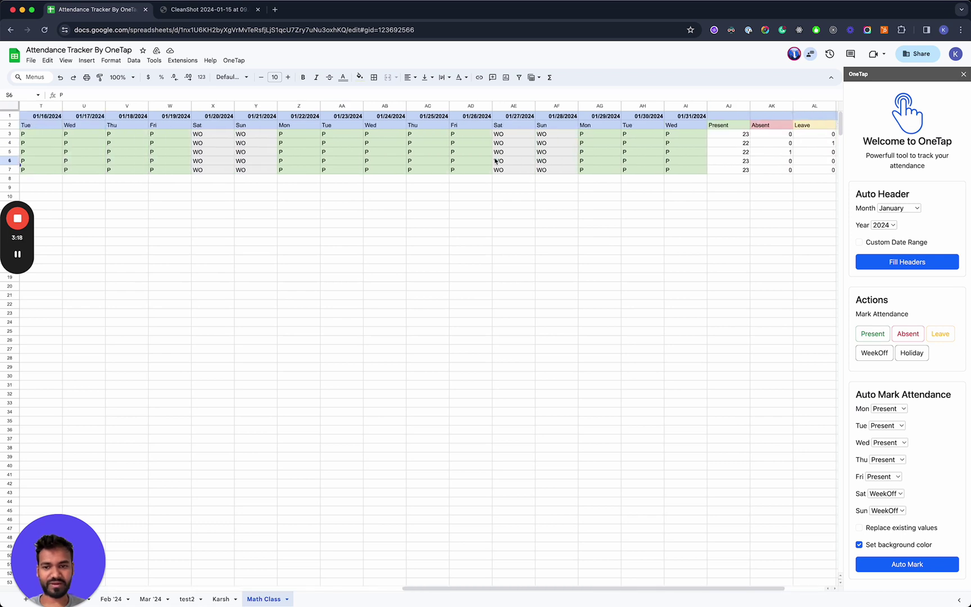
{"action": "scroll", "coordinate": [354, 160], "scroll_direction": "left", "scroll_amount": 4}
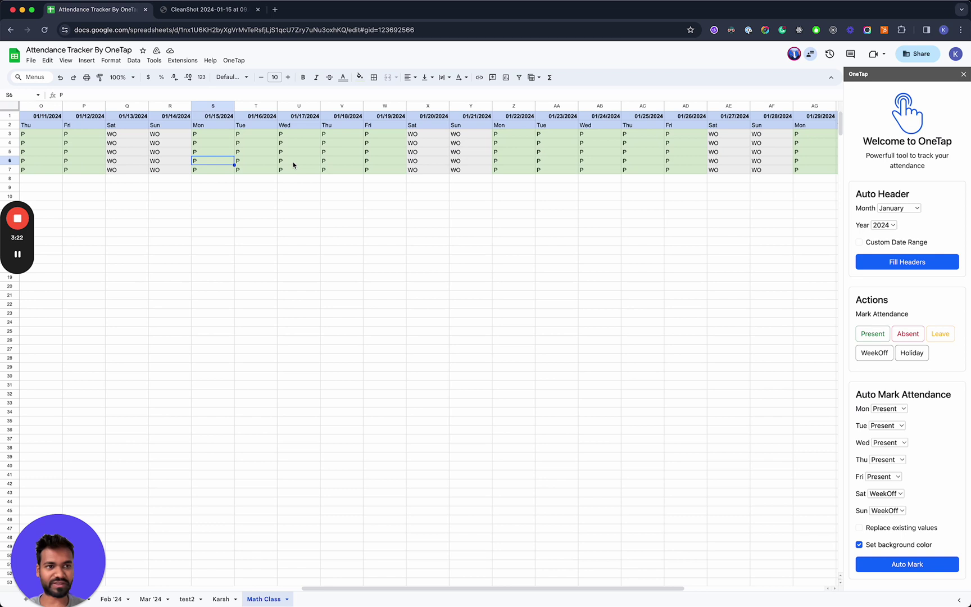
{"action": "scroll", "coordinate": [293, 165], "scroll_direction": "left", "scroll_amount": 2}
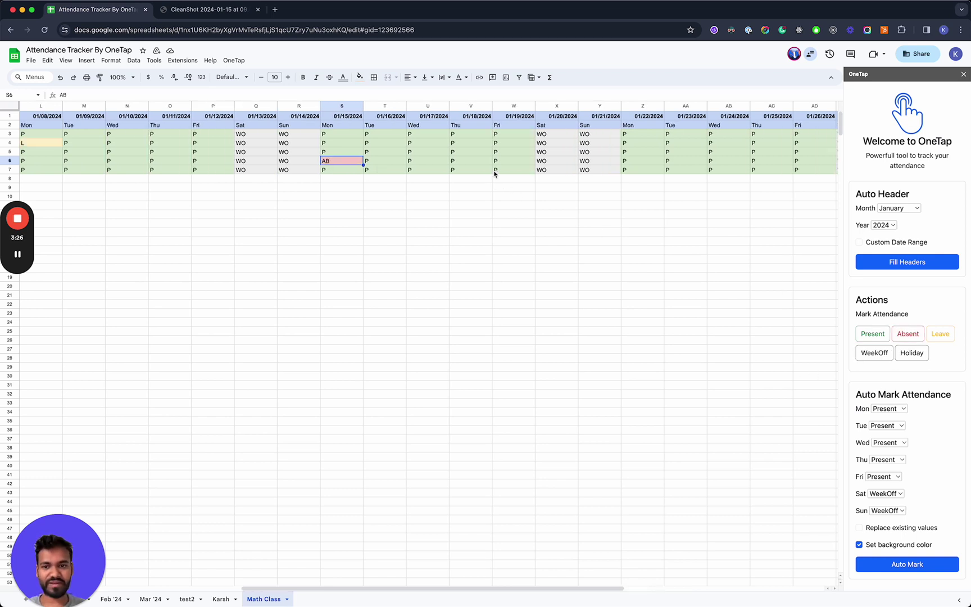
{"action": "scroll", "coordinate": [494, 175], "scroll_direction": "left", "scroll_amount": 10}
{"action": "scroll", "coordinate": [494, 173], "scroll_direction": "right", "scroll_amount": 15}
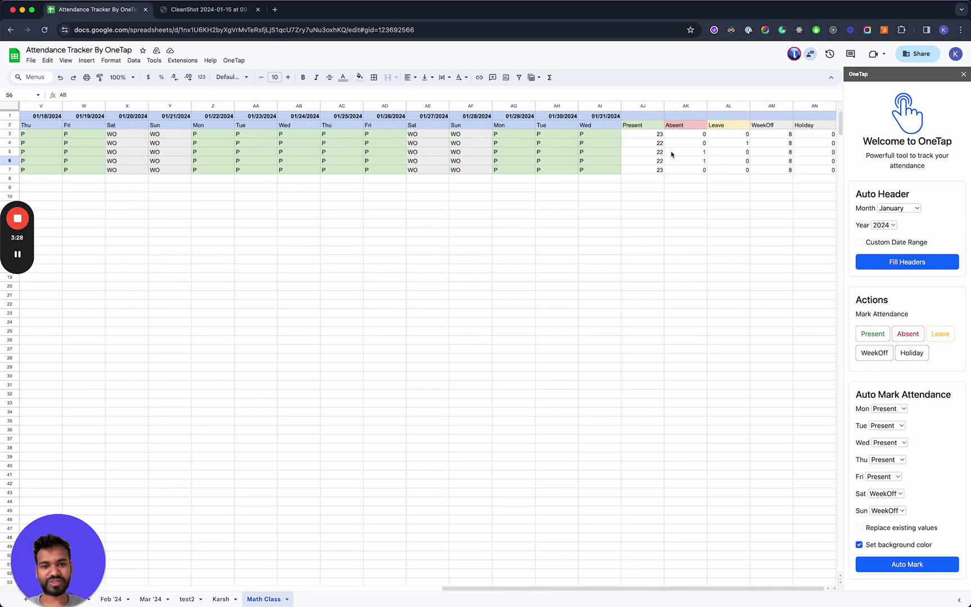
{"action": "left_click", "coordinate": [690, 144]}
{"action": "key", "text": "Left"}
{"action": "key", "text": "Down"}
{"action": "key", "text": "Down"}
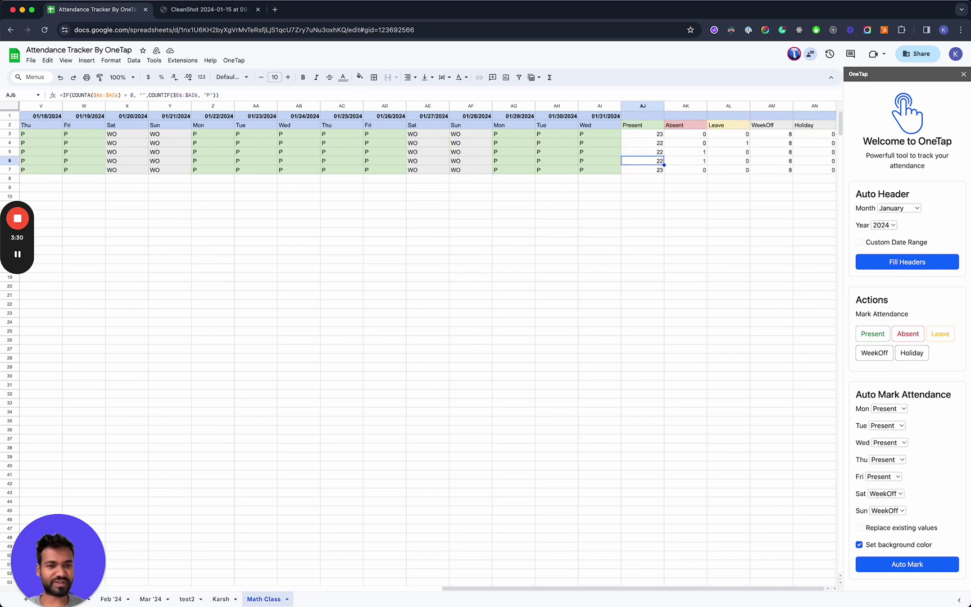
{"action": "key", "text": "Right"}
{"action": "key", "text": "Right"}
{"action": "key", "text": "Right"}
{"action": "key", "text": "Right"}
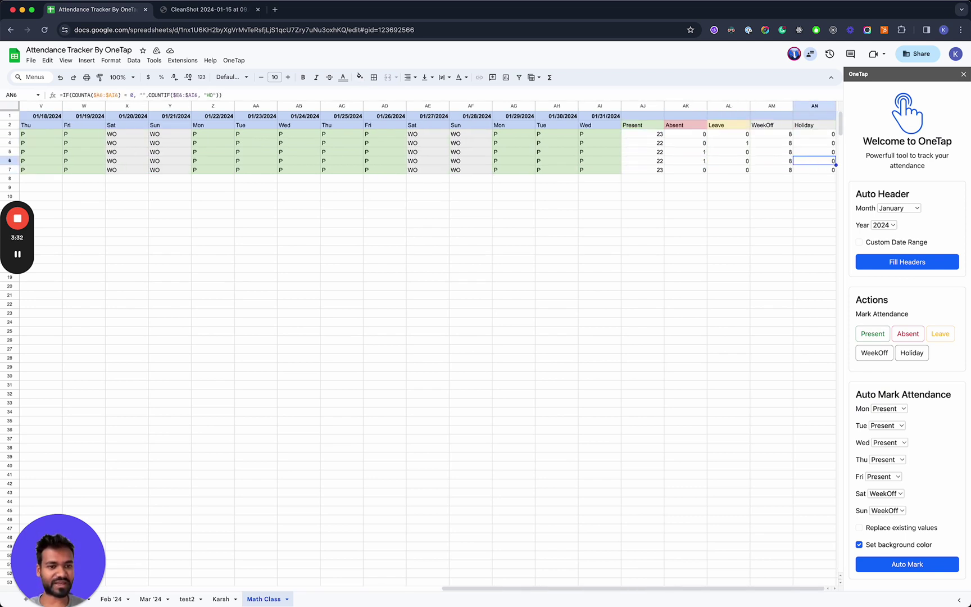
{"action": "key", "text": "Left"}
{"action": "key", "text": "Left"}
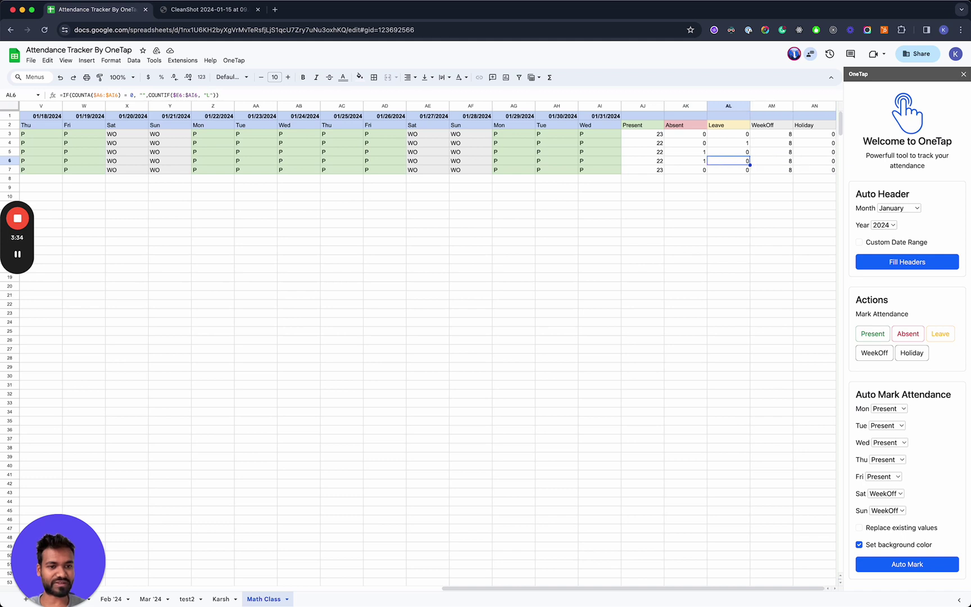
{"action": "key", "text": "Left"}
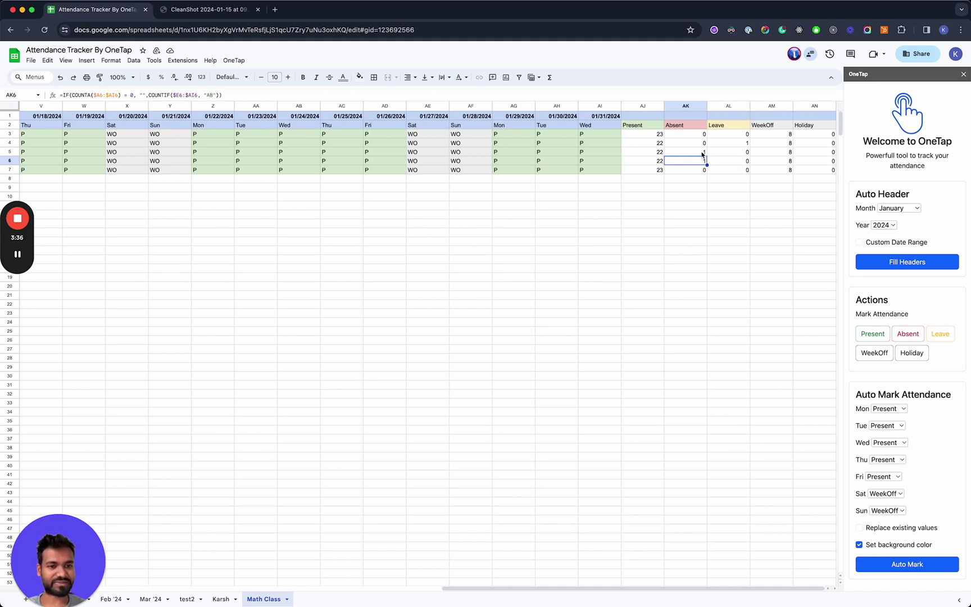
{"action": "left_click", "coordinate": [698, 152]}
{"action": "scroll", "coordinate": [697, 153], "scroll_direction": "left", "scroll_amount": 15}
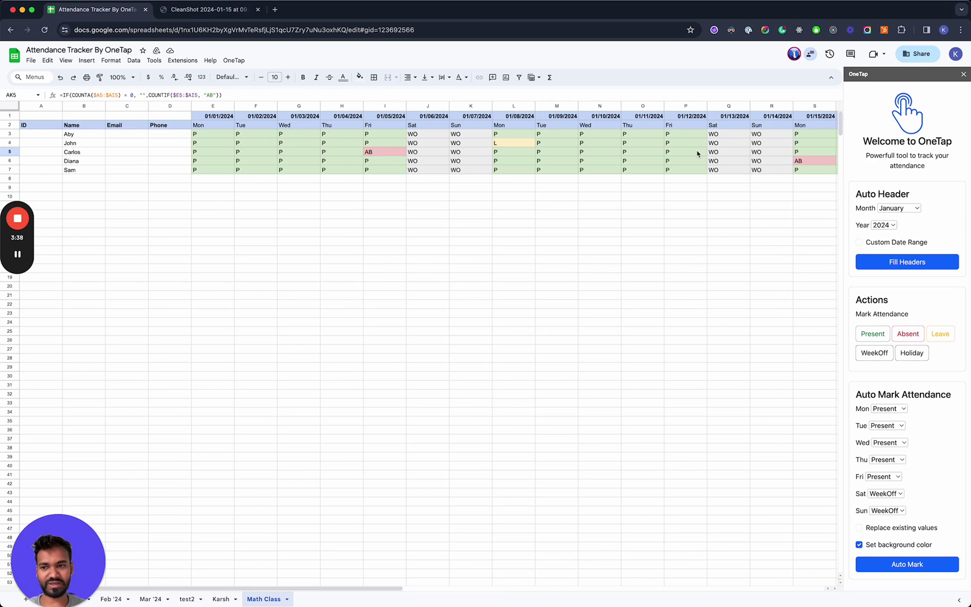
{"action": "scroll", "coordinate": [697, 153], "scroll_direction": "right", "scroll_amount": 15}
{"action": "scroll", "coordinate": [698, 152], "scroll_direction": "left", "scroll_amount": 15}
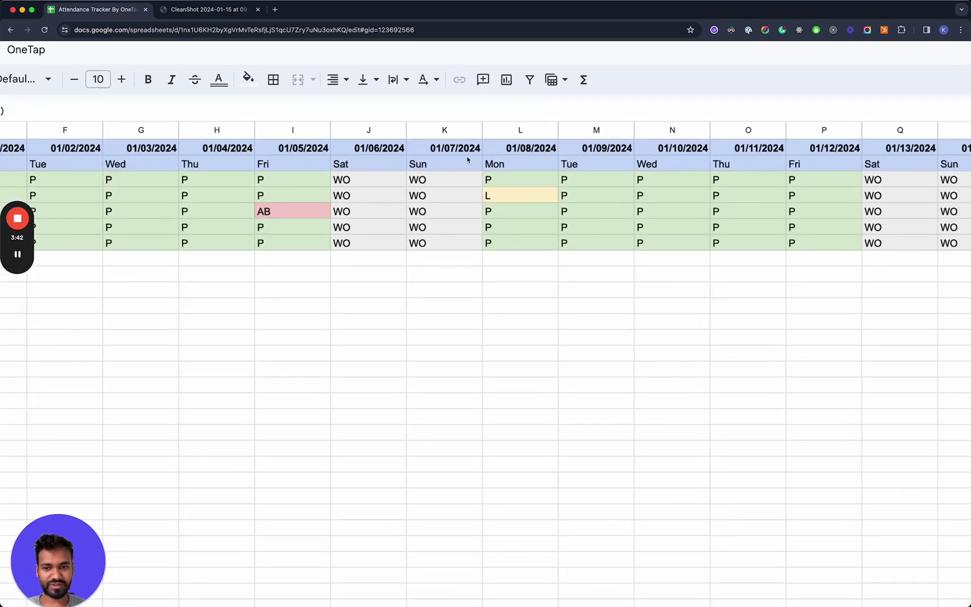
{"action": "double_click", "coordinate": [503, 150]}
{"action": "left_click", "coordinate": [504, 201]}
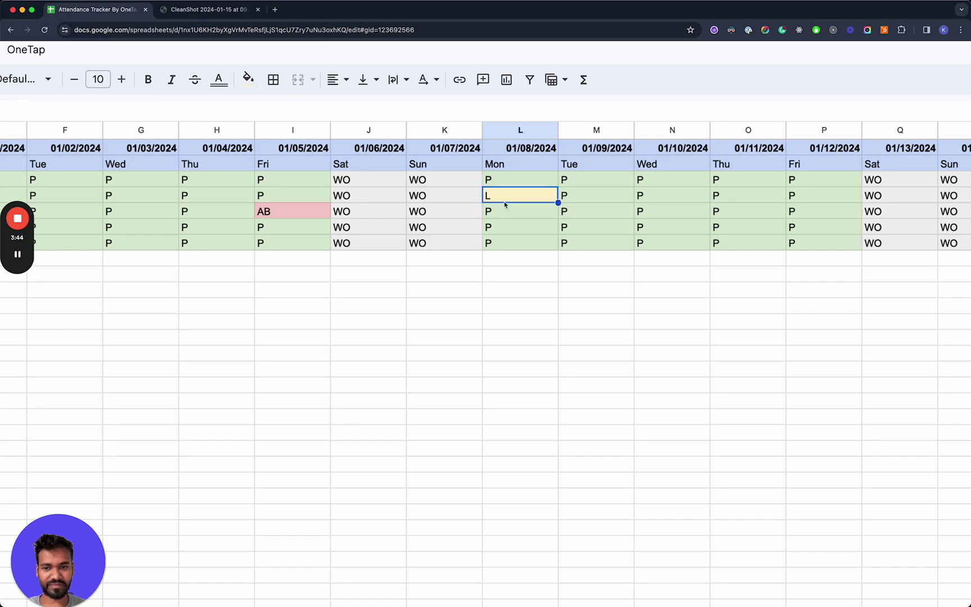
{"action": "scroll", "coordinate": [503, 205], "scroll_direction": "down", "scroll_amount": 2}
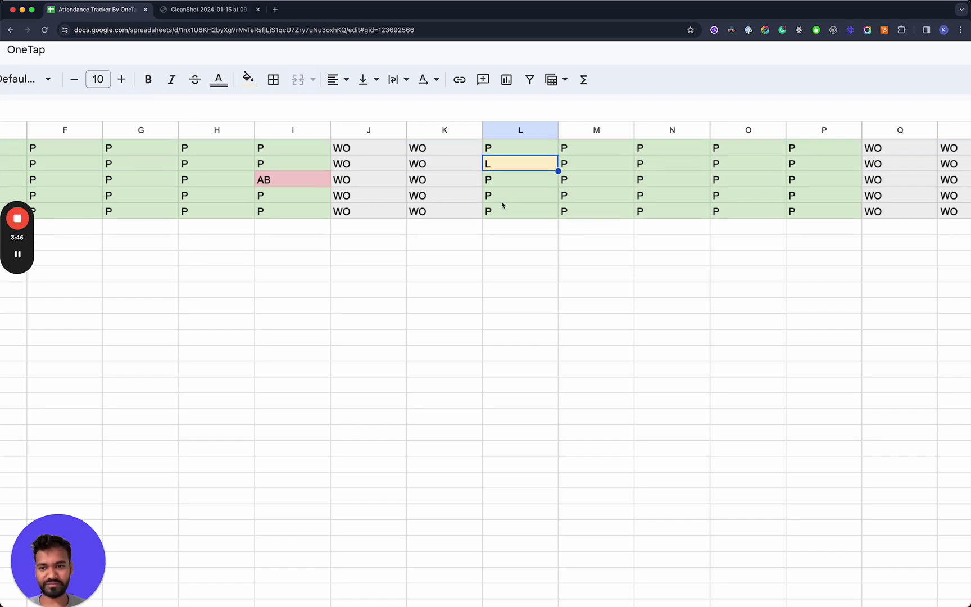
{"action": "scroll", "coordinate": [503, 205], "scroll_direction": "up", "scroll_amount": 2}
{"action": "scroll", "coordinate": [612, 171], "scroll_direction": "down", "scroll_amount": 5}
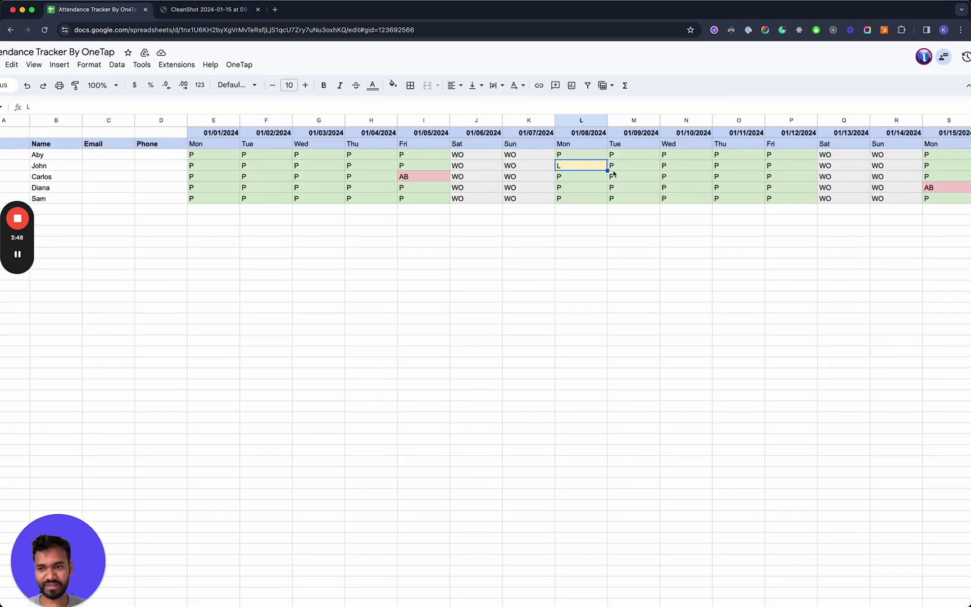
{"action": "scroll", "coordinate": [613, 174], "scroll_direction": "right", "scroll_amount": 10}
{"action": "left_click", "coordinate": [856, 168]}
{"action": "scroll", "coordinate": [856, 168], "scroll_direction": "left", "scroll_amount": 10}
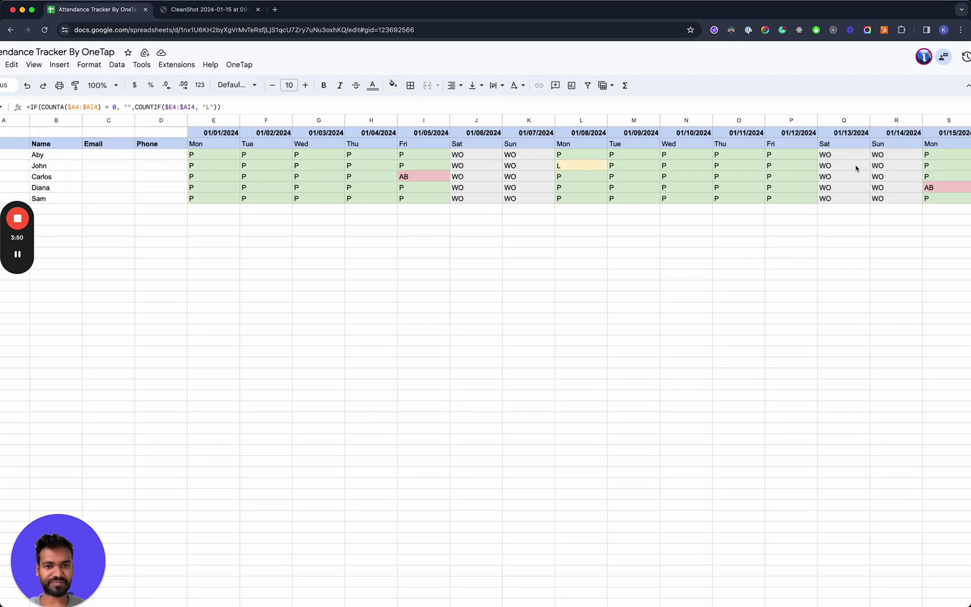
{"action": "scroll", "coordinate": [856, 168], "scroll_direction": "down", "scroll_amount": 1}
{"action": "scroll", "coordinate": [856, 168], "scroll_direction": "down", "scroll_amount": 3}
{"action": "scroll", "coordinate": [857, 159], "scroll_direction": "up", "scroll_amount": 1}
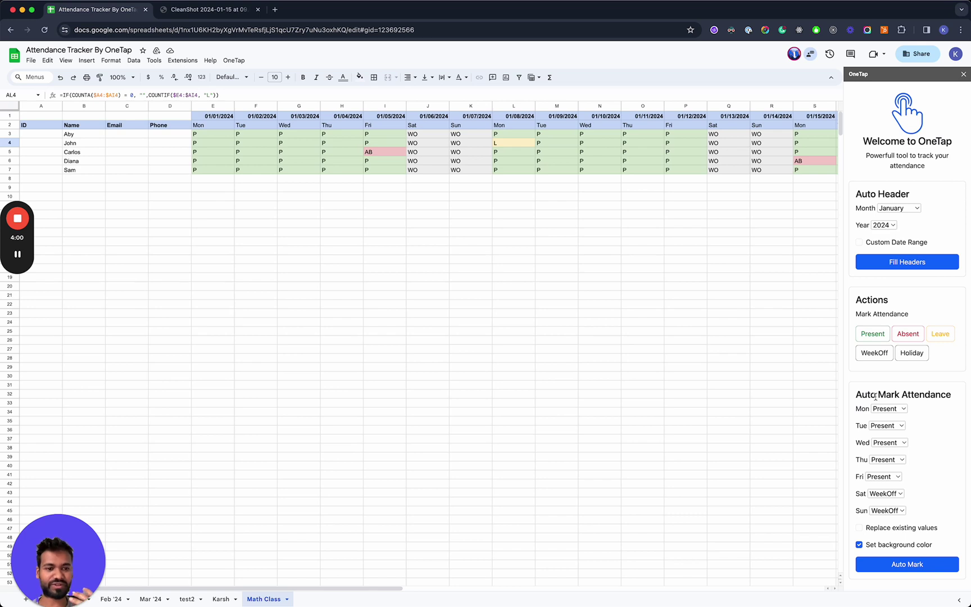
{"action": "left_click", "coordinate": [662, 154]}
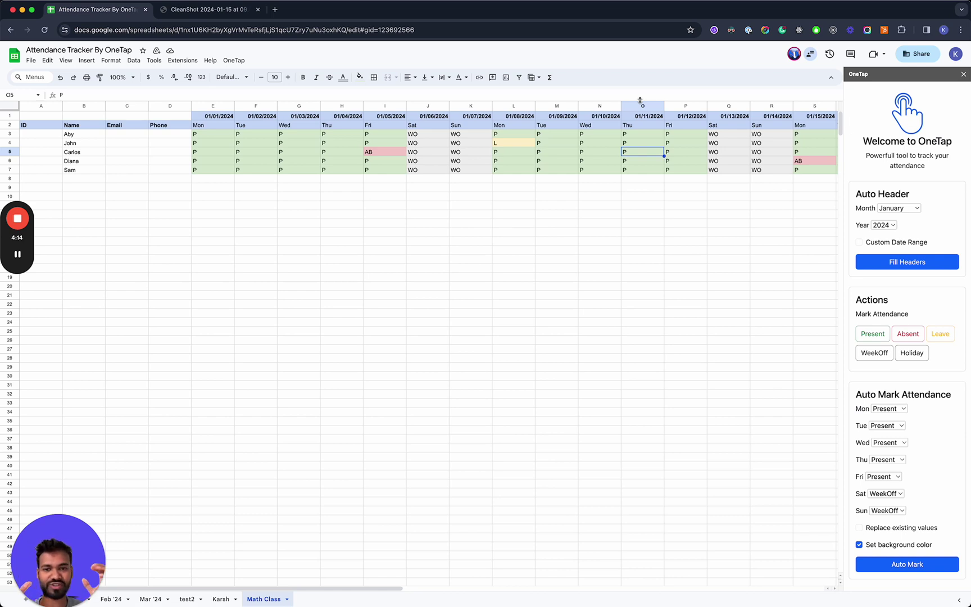
{"action": "key", "text": "F1"}
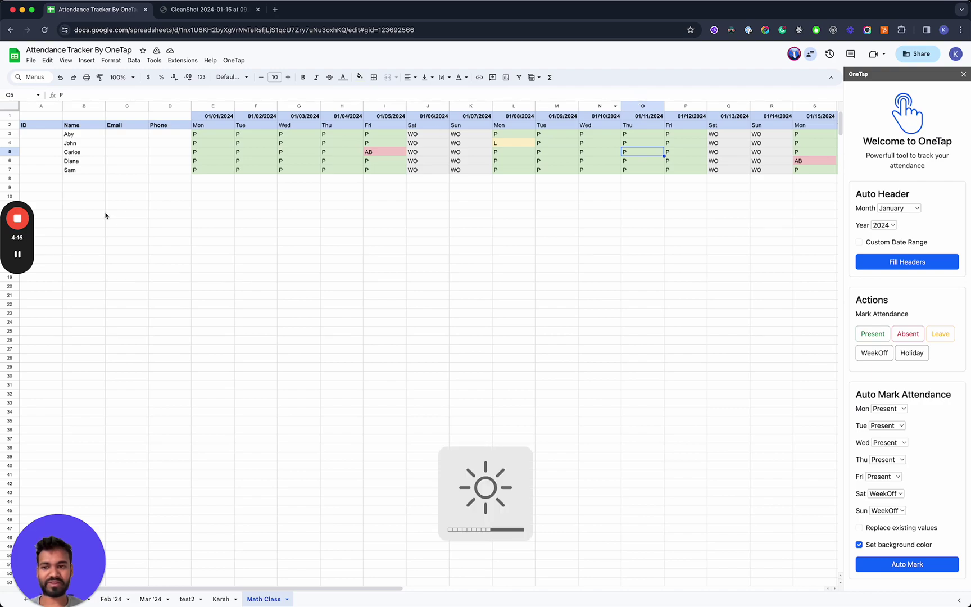